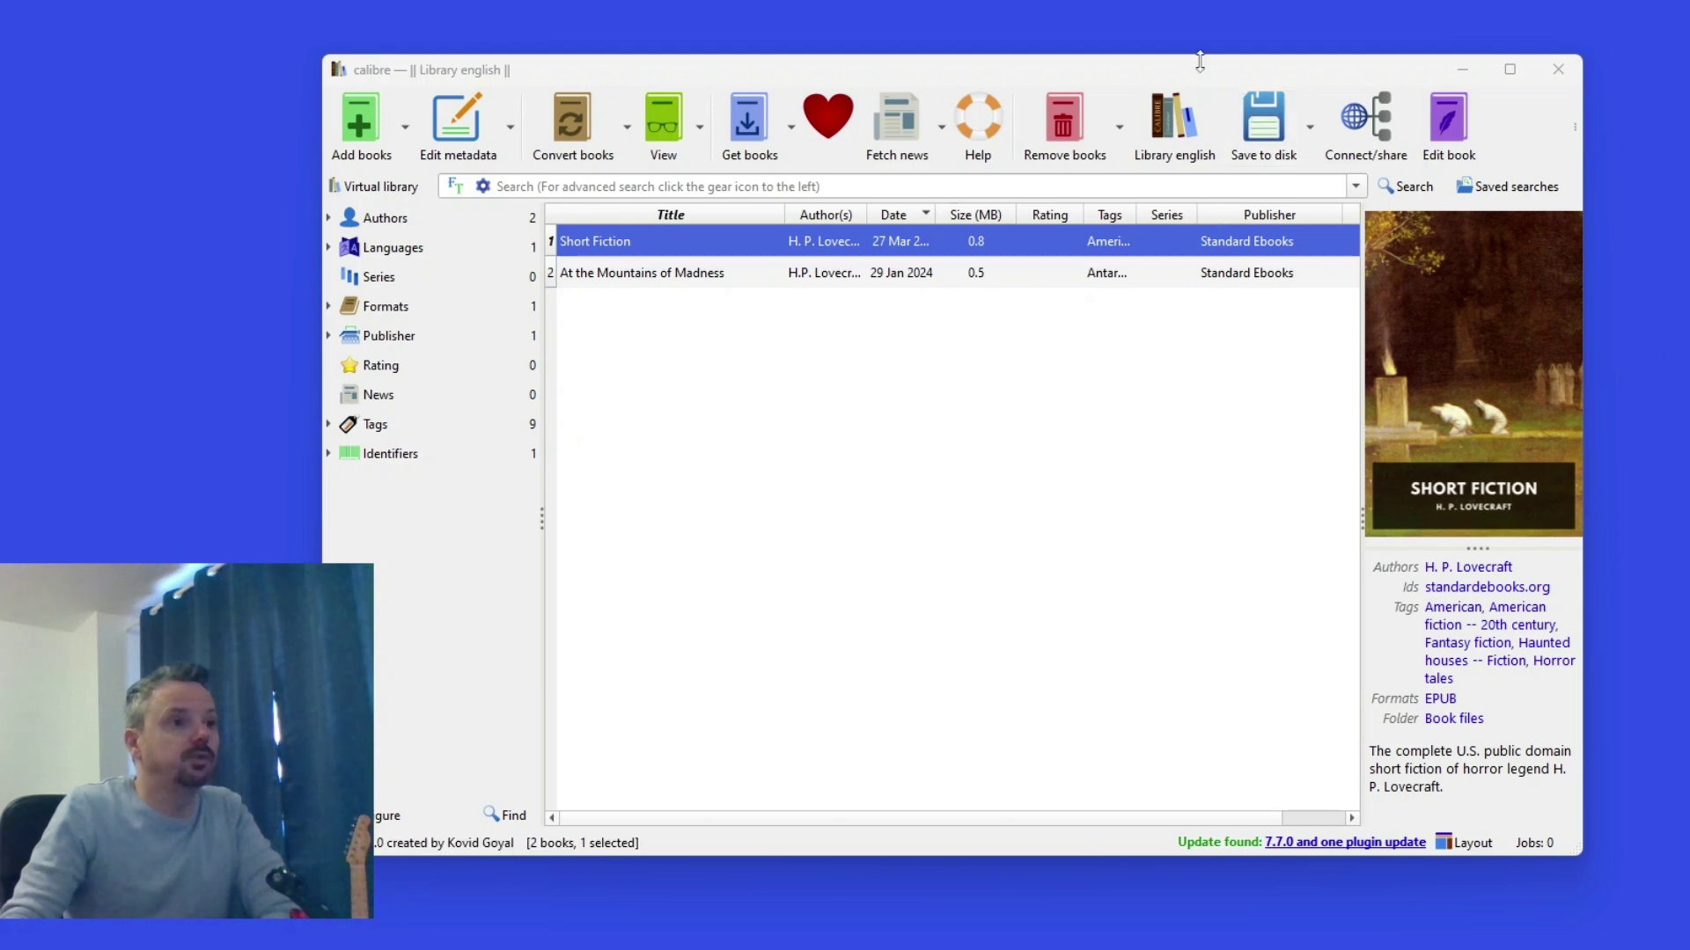
drag(1198, 66, 1038, 40)
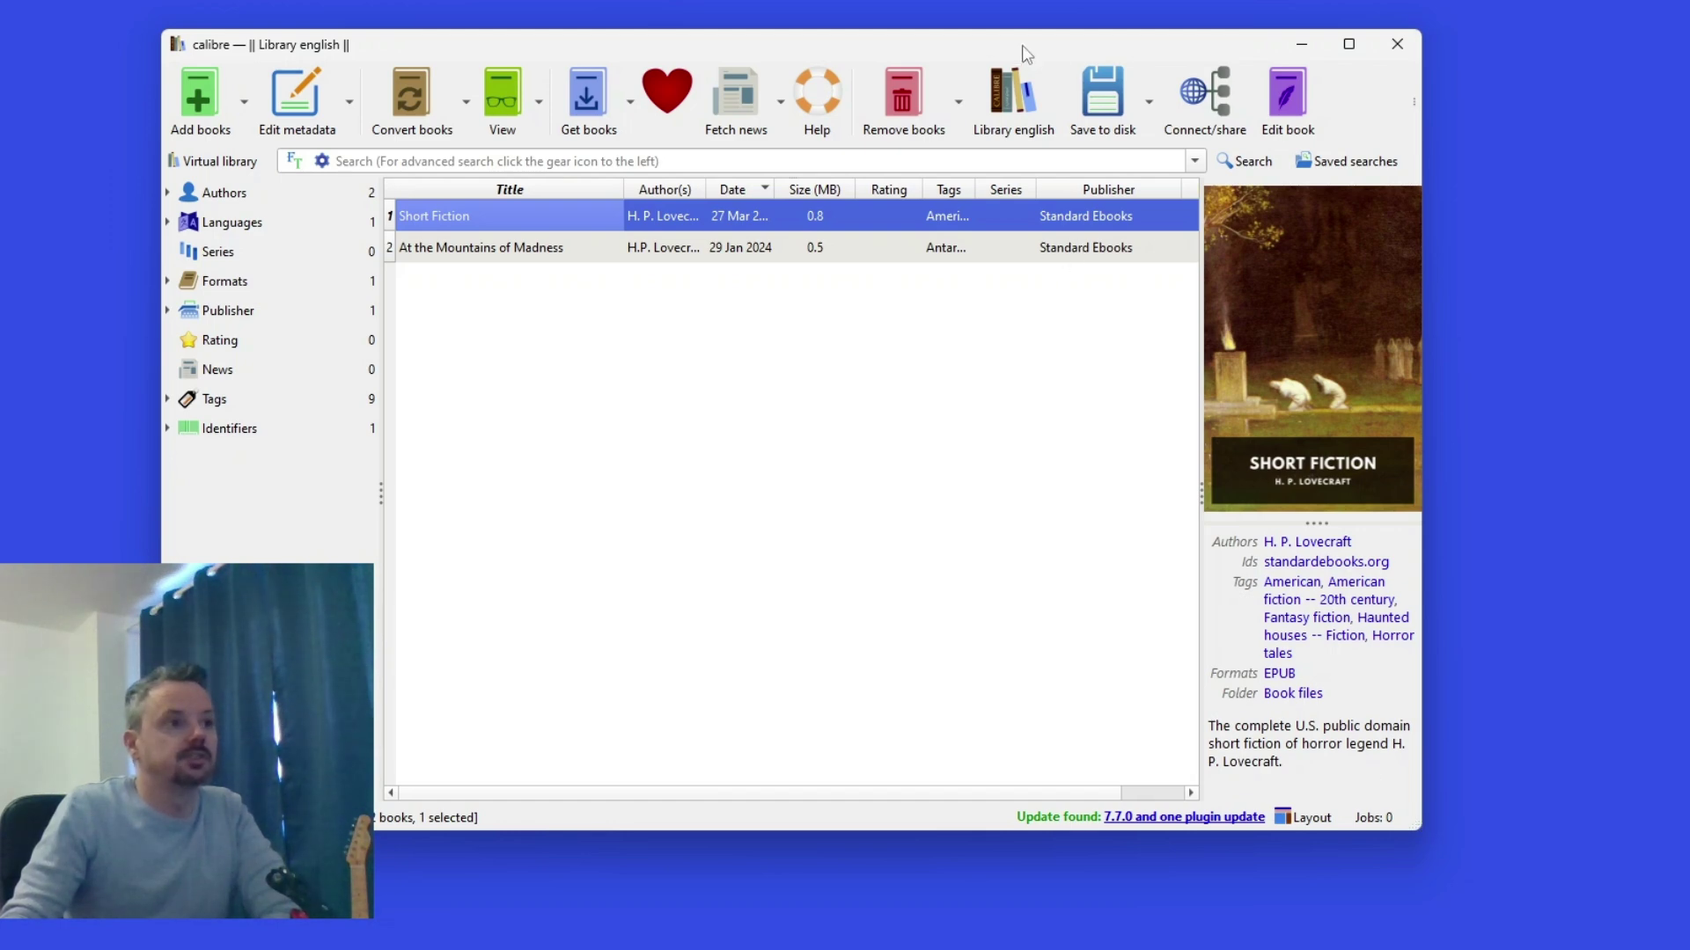
drag(1022, 45, 1132, 103)
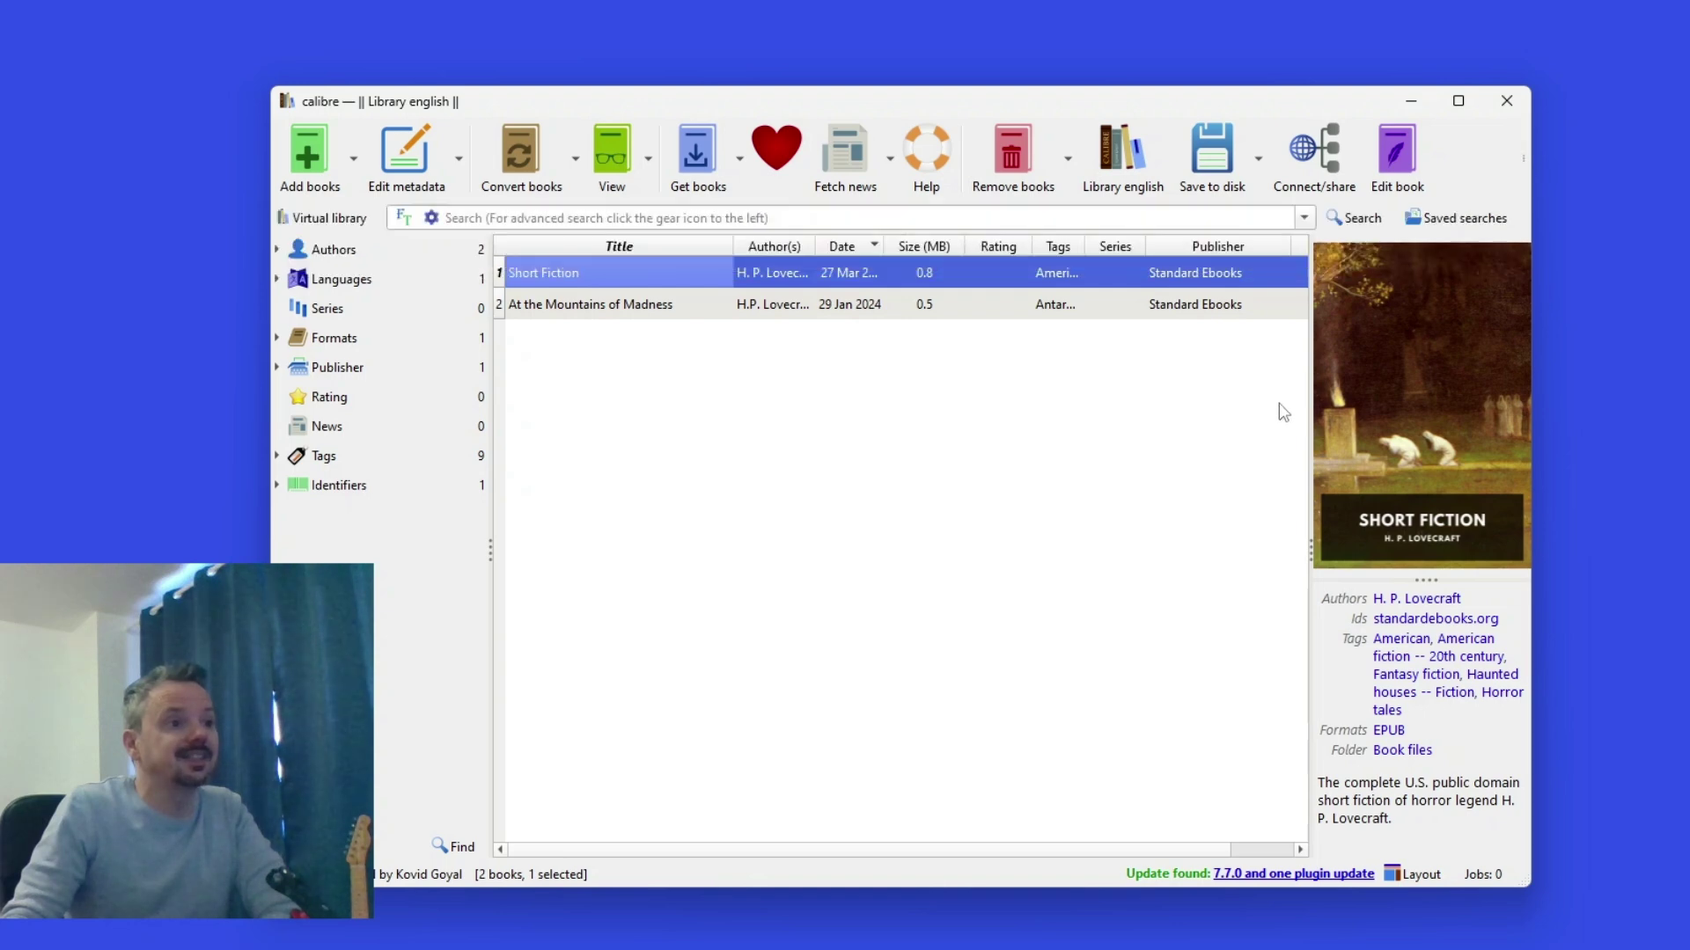
Open the plugin preferences and search the installed plugins for "merge"
click(1525, 162)
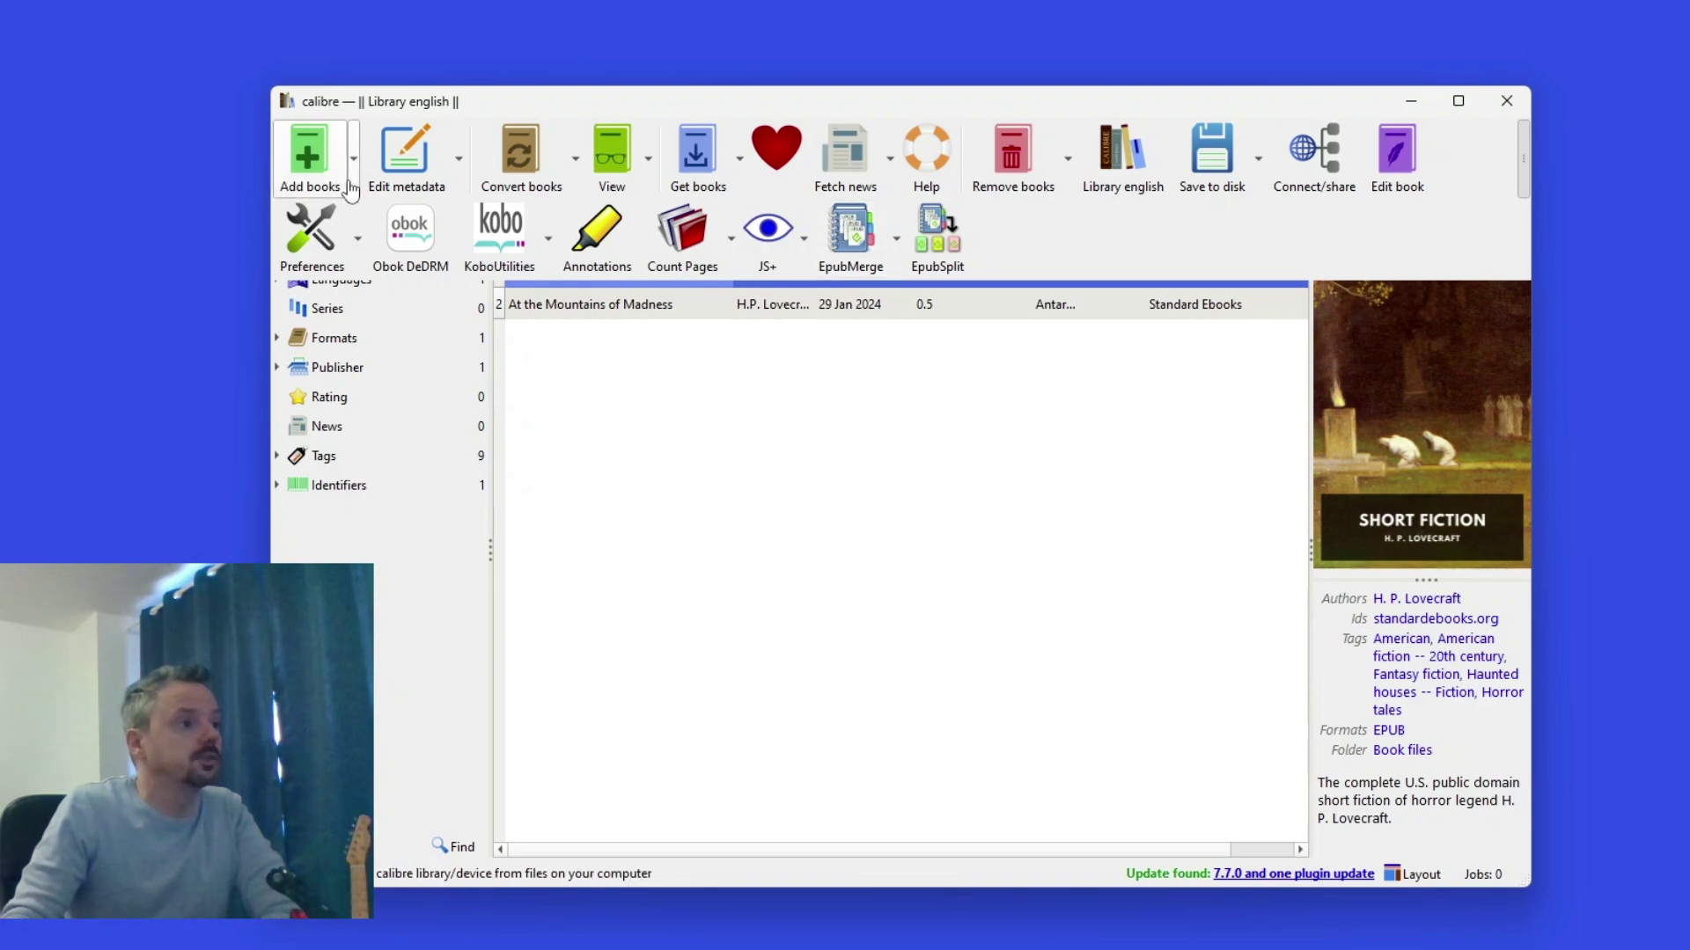
click(331, 239)
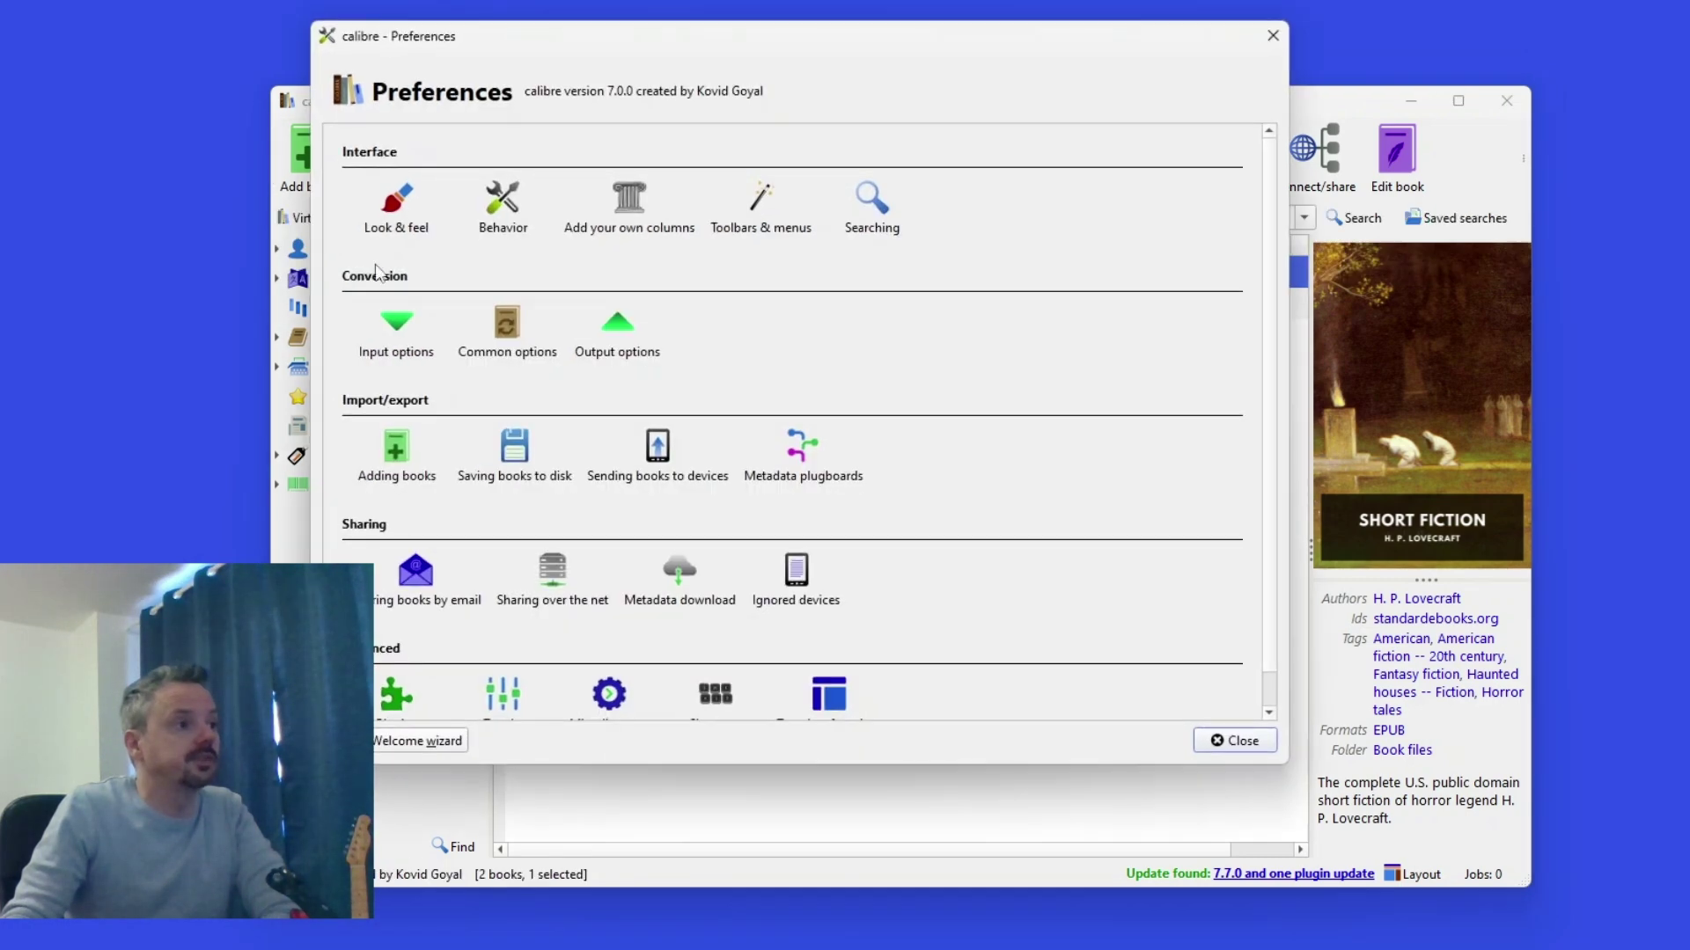
scroll(746, 408, down, 2)
click(517, 690)
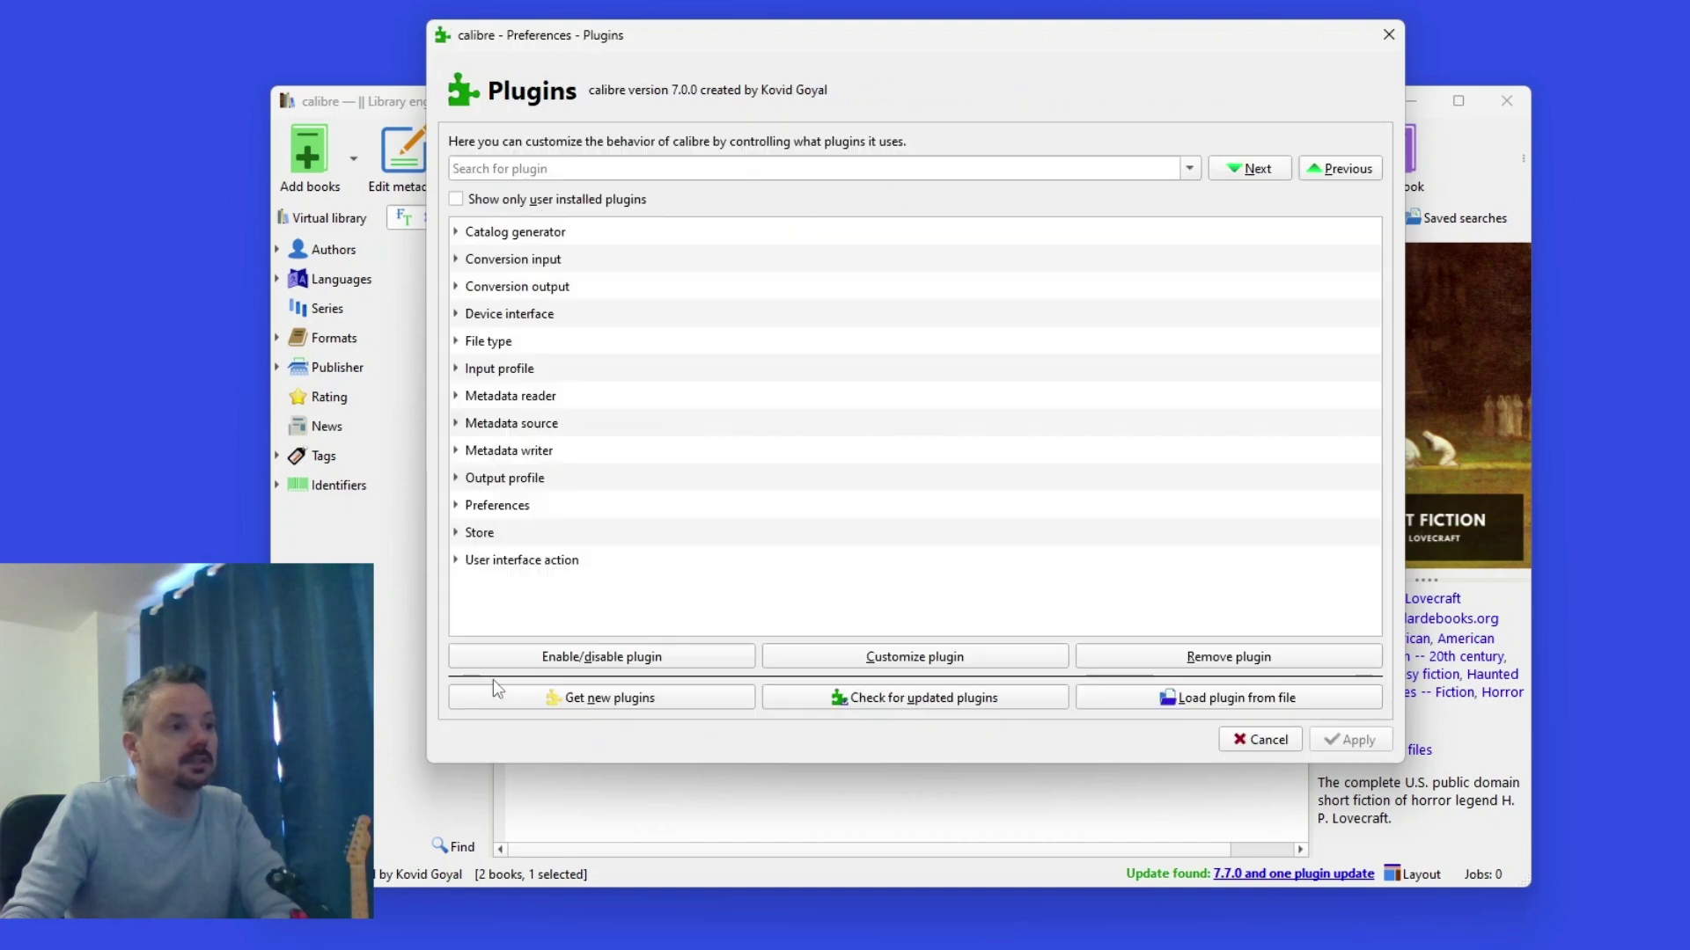
click(642, 167)
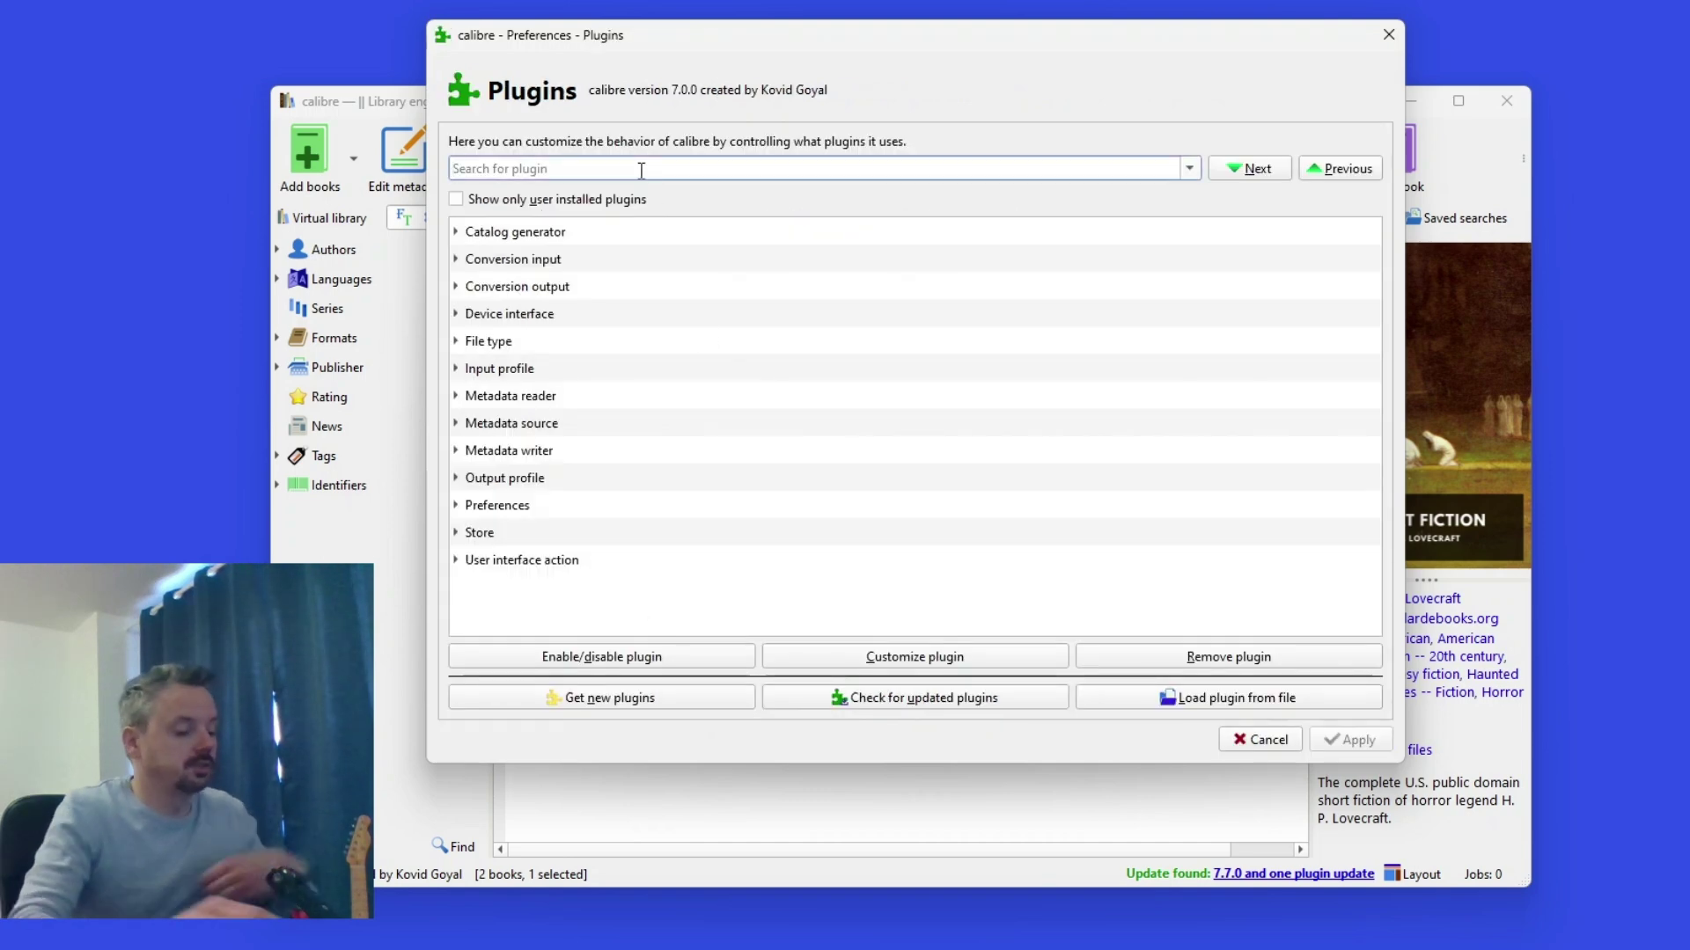
text(merge)
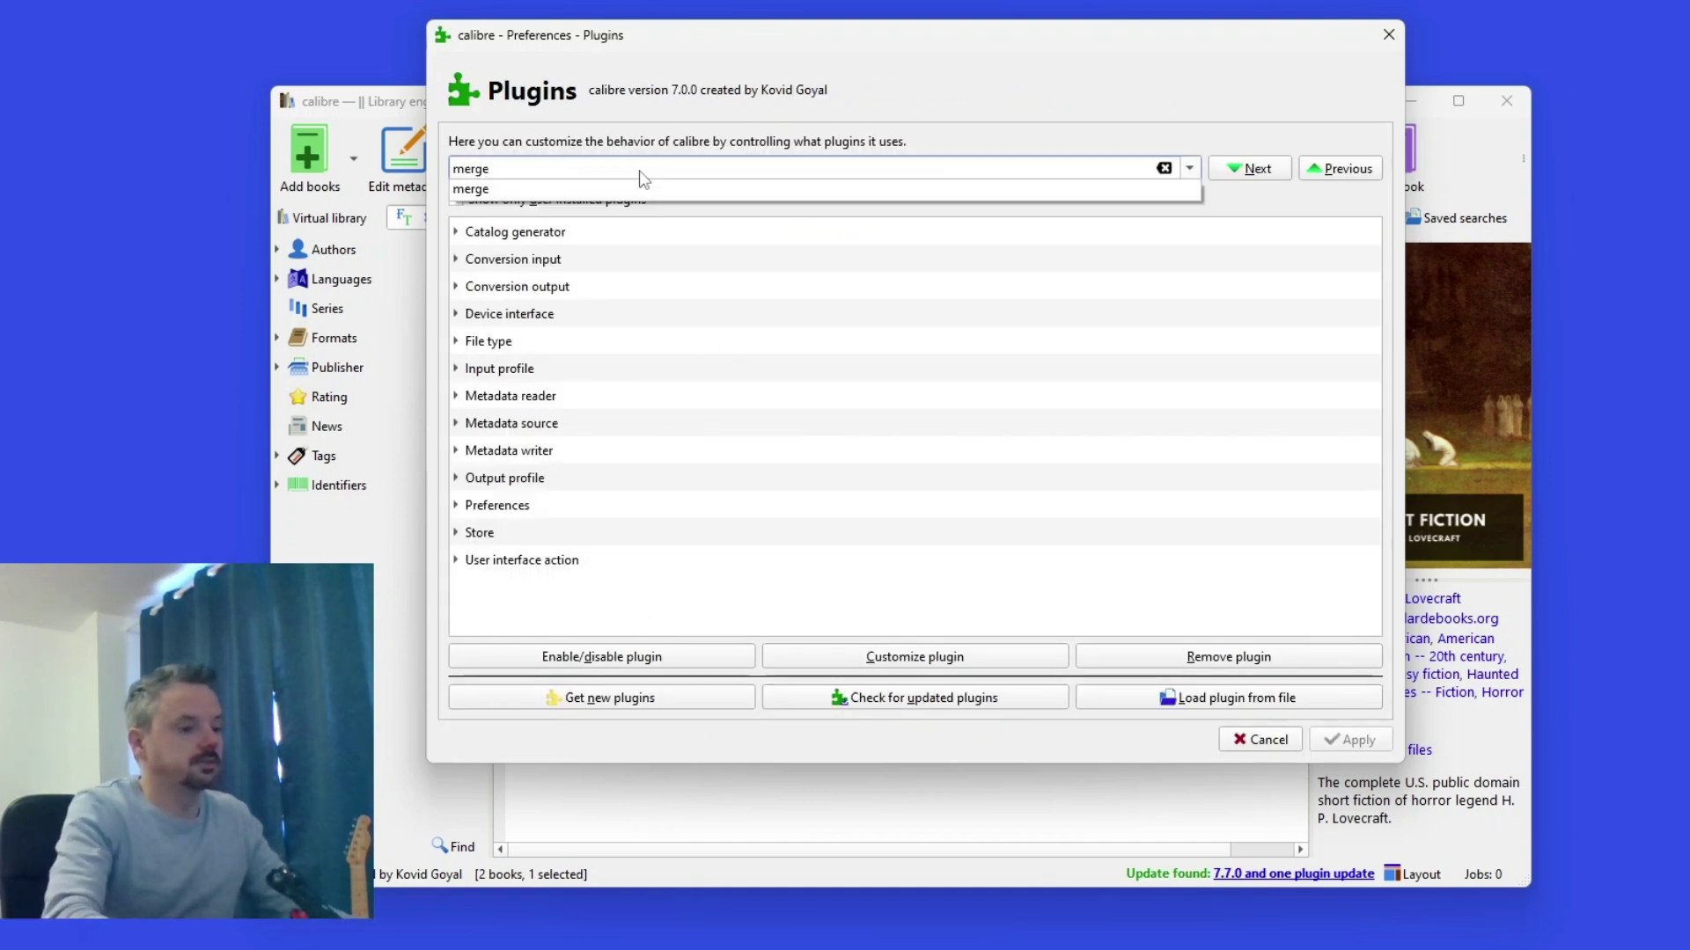
key(Return)
scroll(674, 449, down, 2)
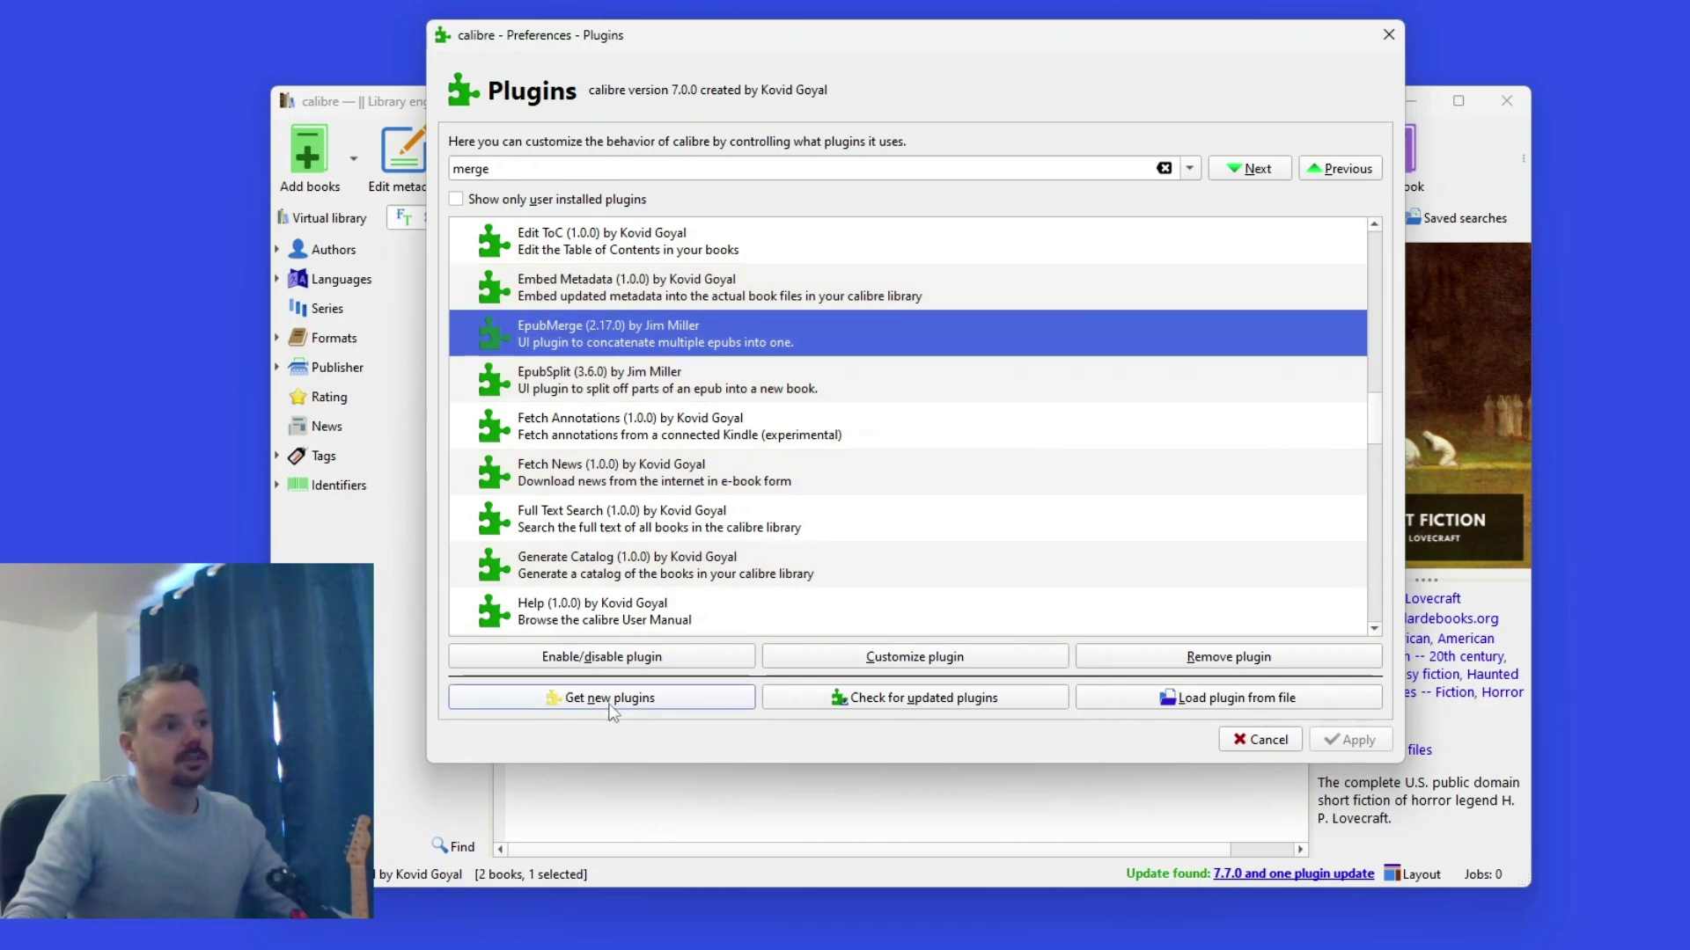
Filter the not-installed user plugins by the name "merge", and close the preferences
click(611, 704)
click(1347, 124)
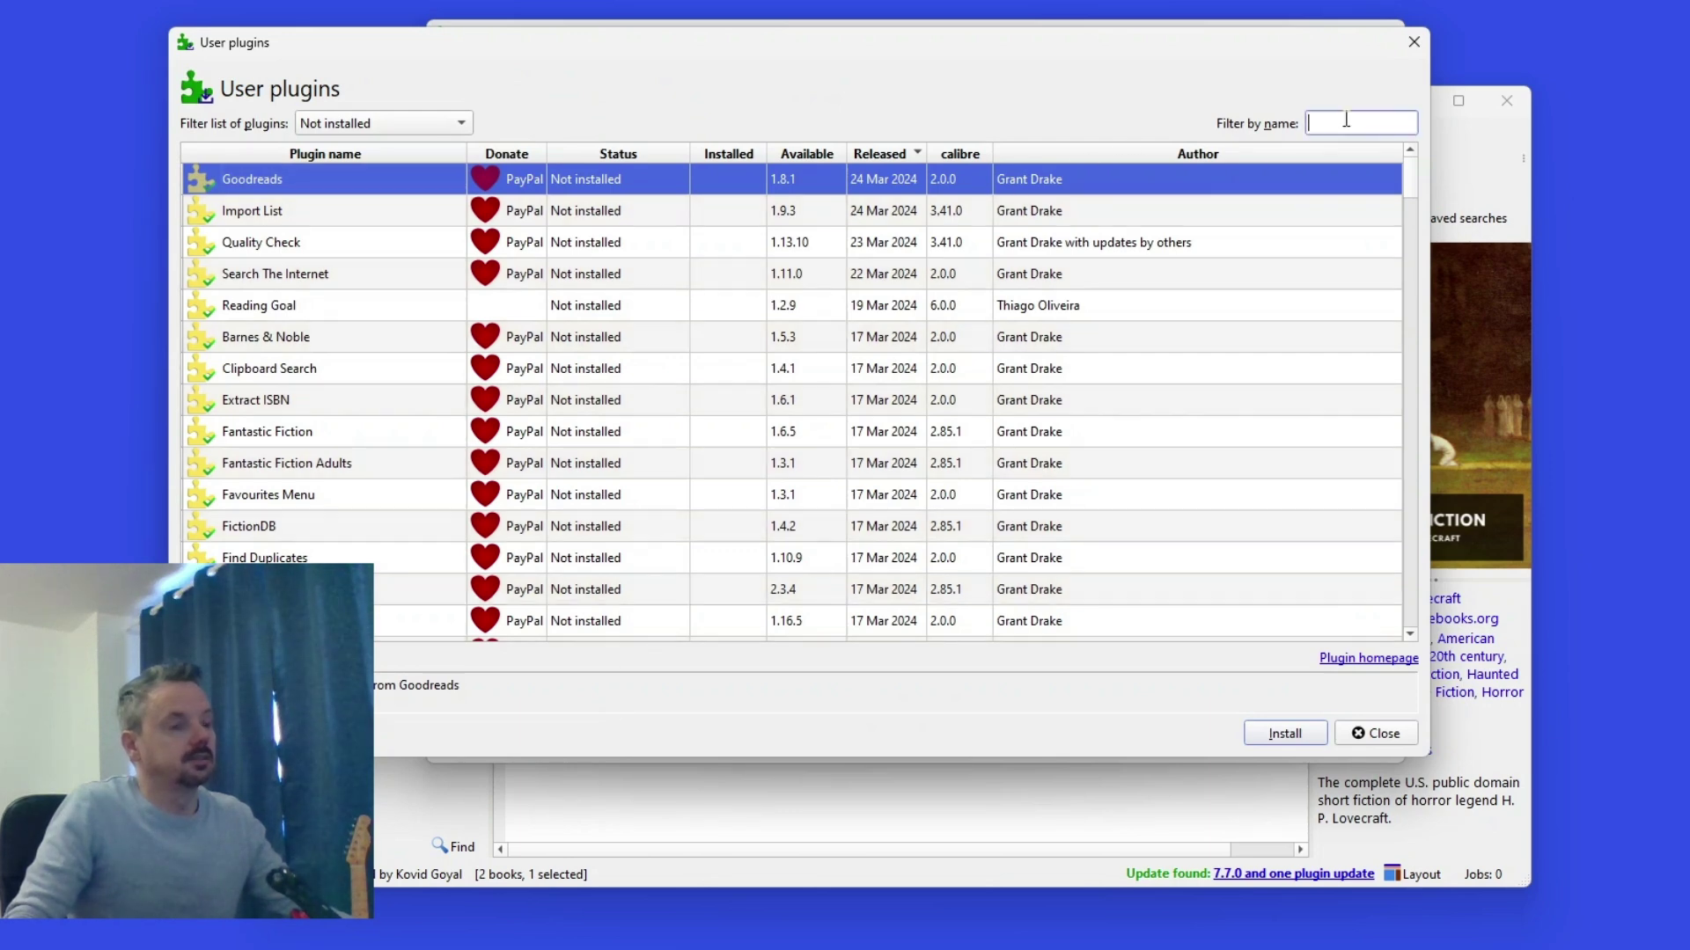
text(merge)
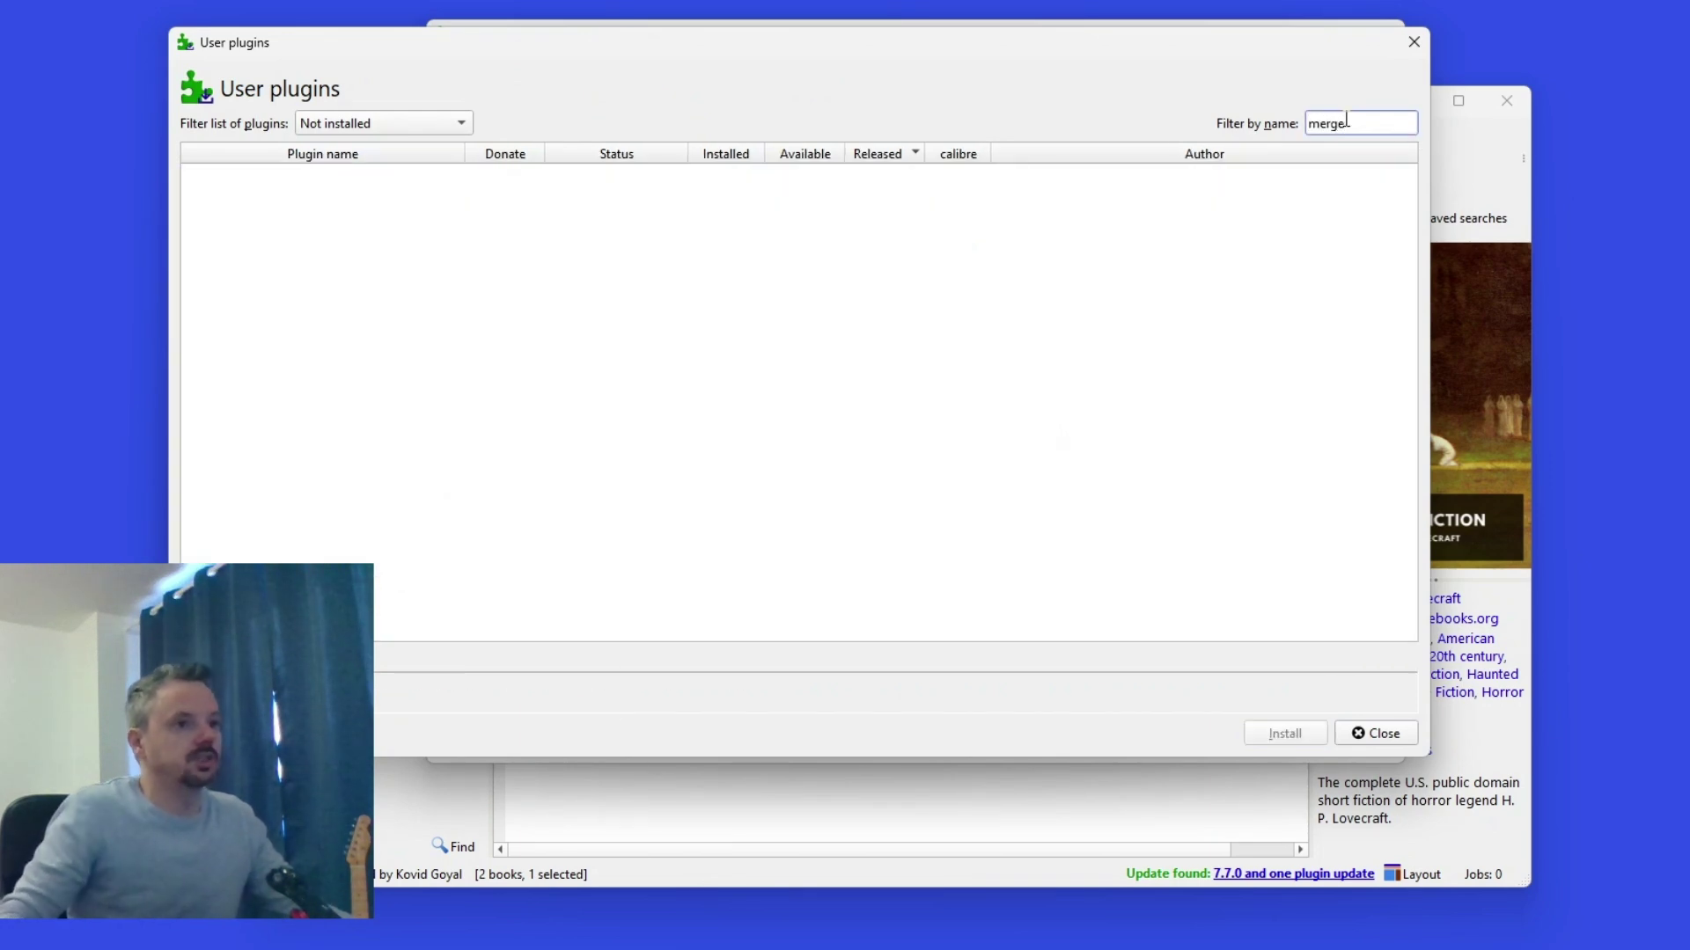
click(1414, 41)
click(1386, 34)
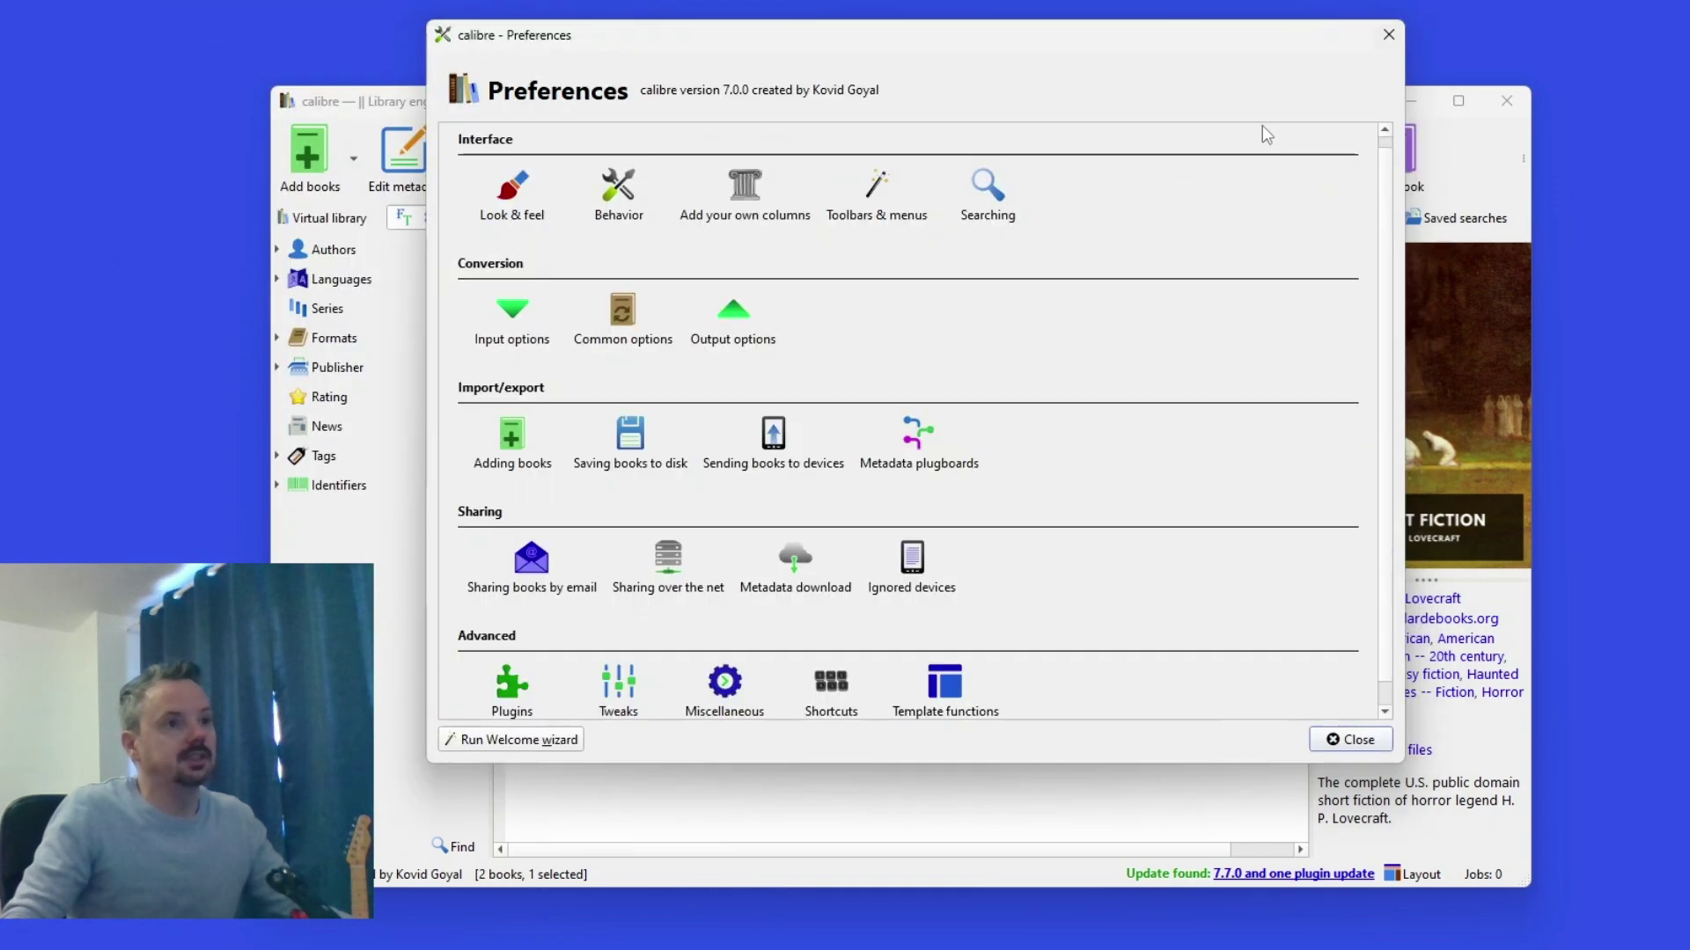
click(1388, 35)
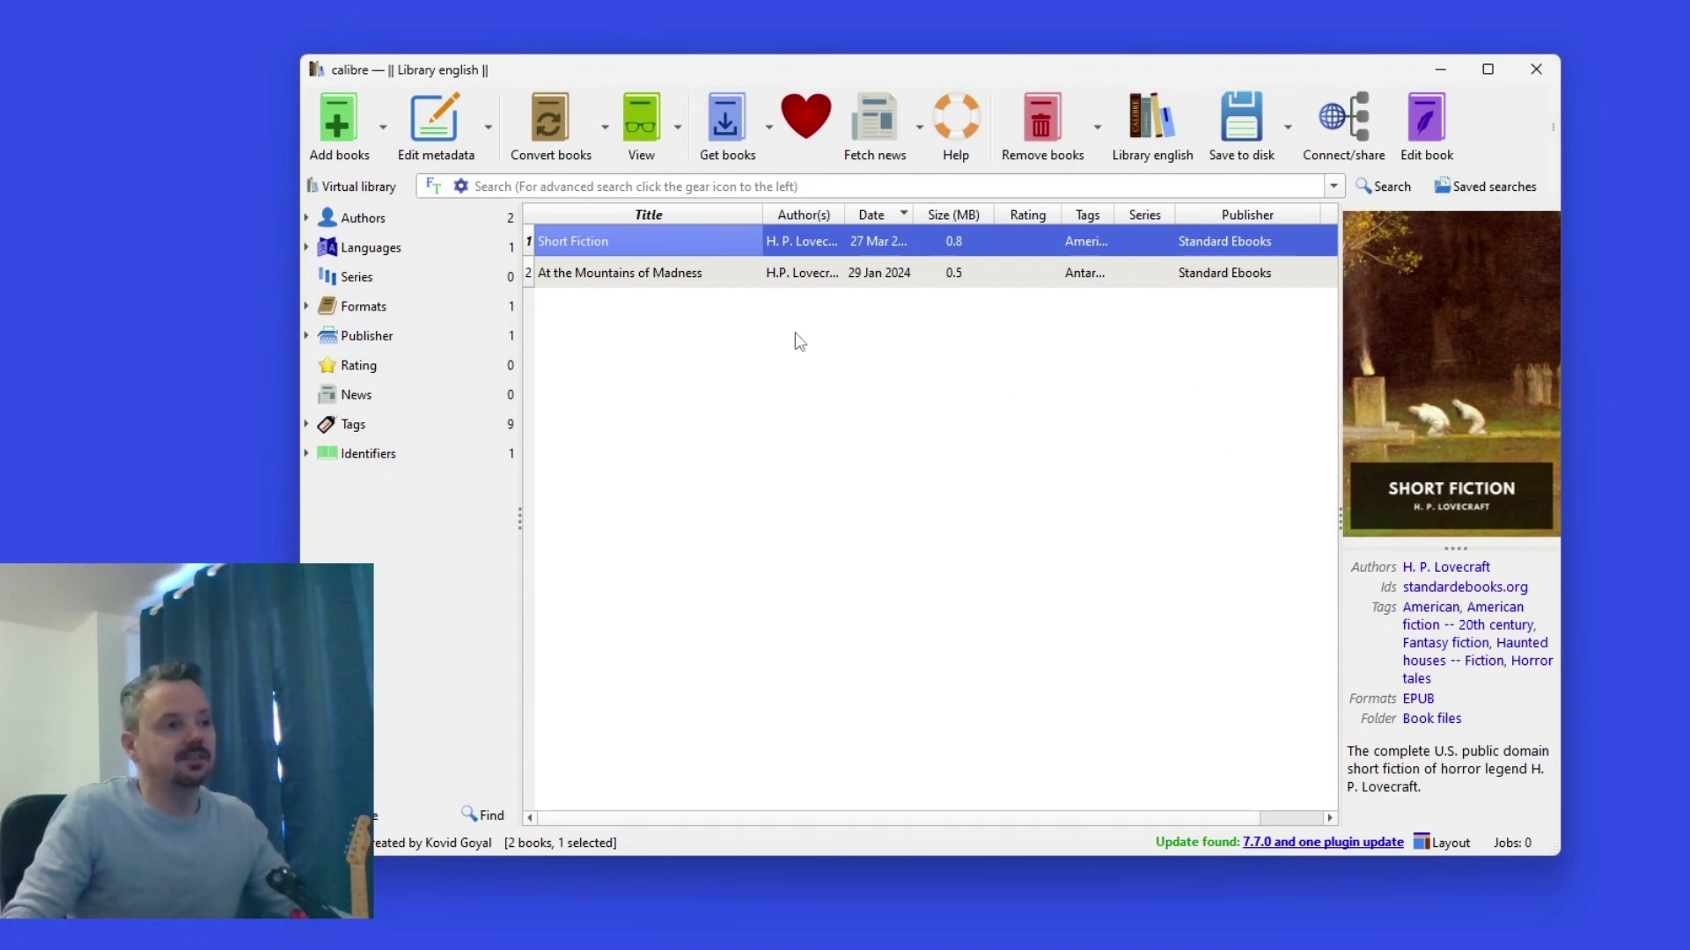
Select both Short Fiction and At the Mountains of Madness, and start EpubMerge on them
shift+click(621, 268)
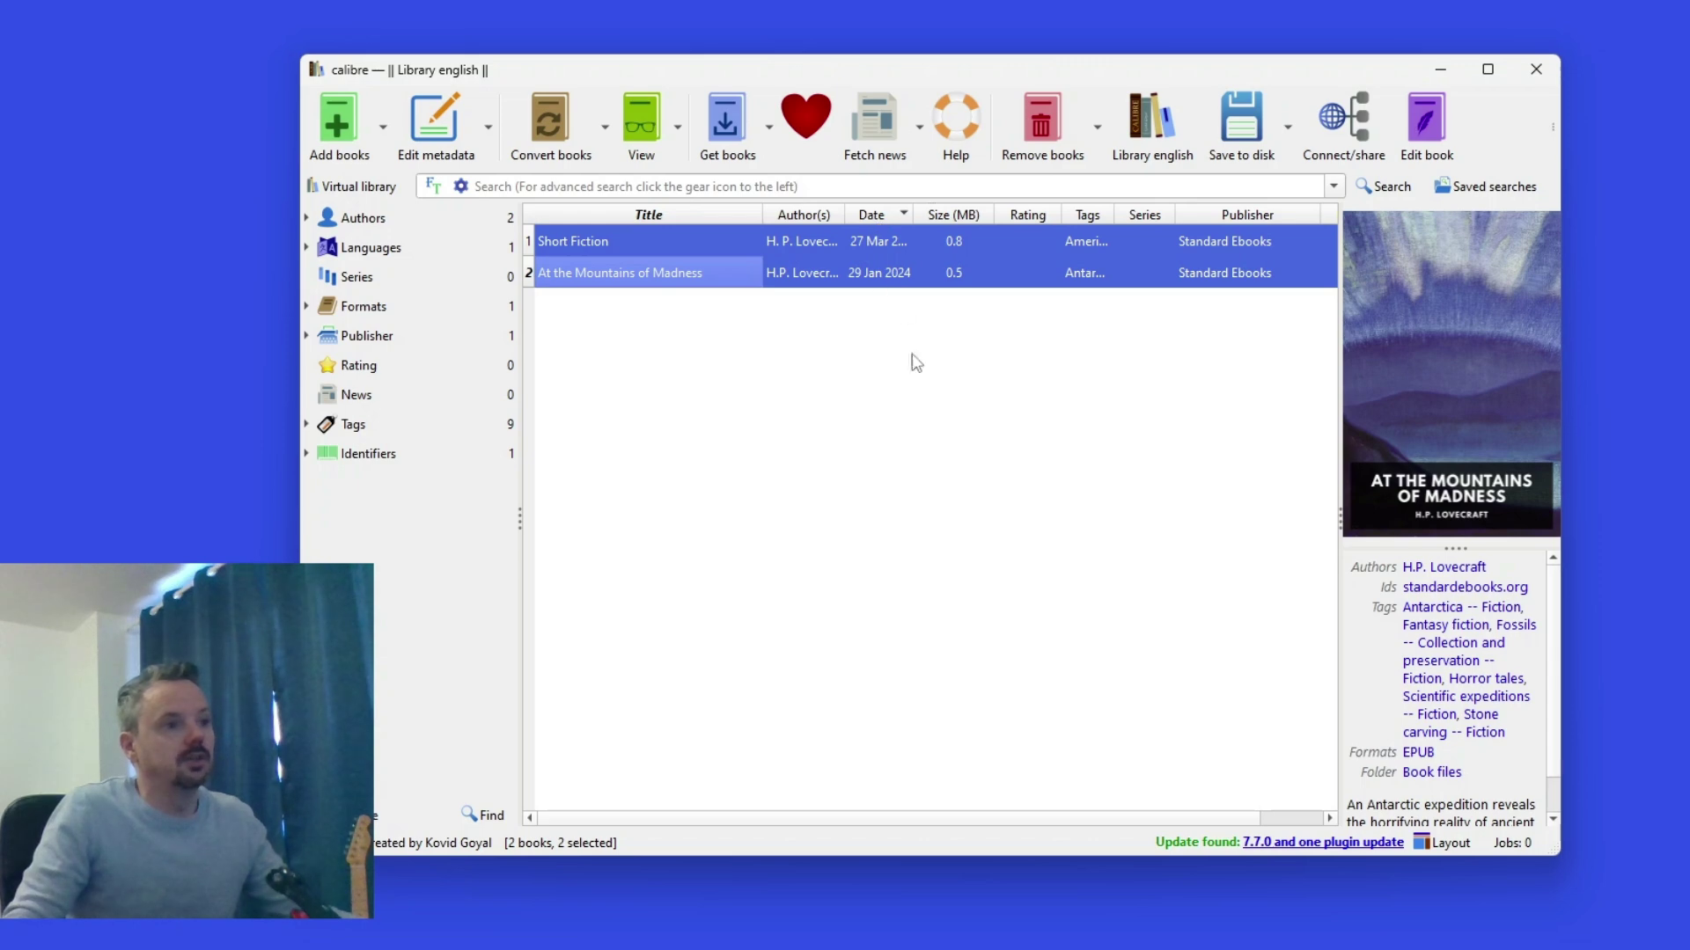
click(647, 244)
shift+click(667, 276)
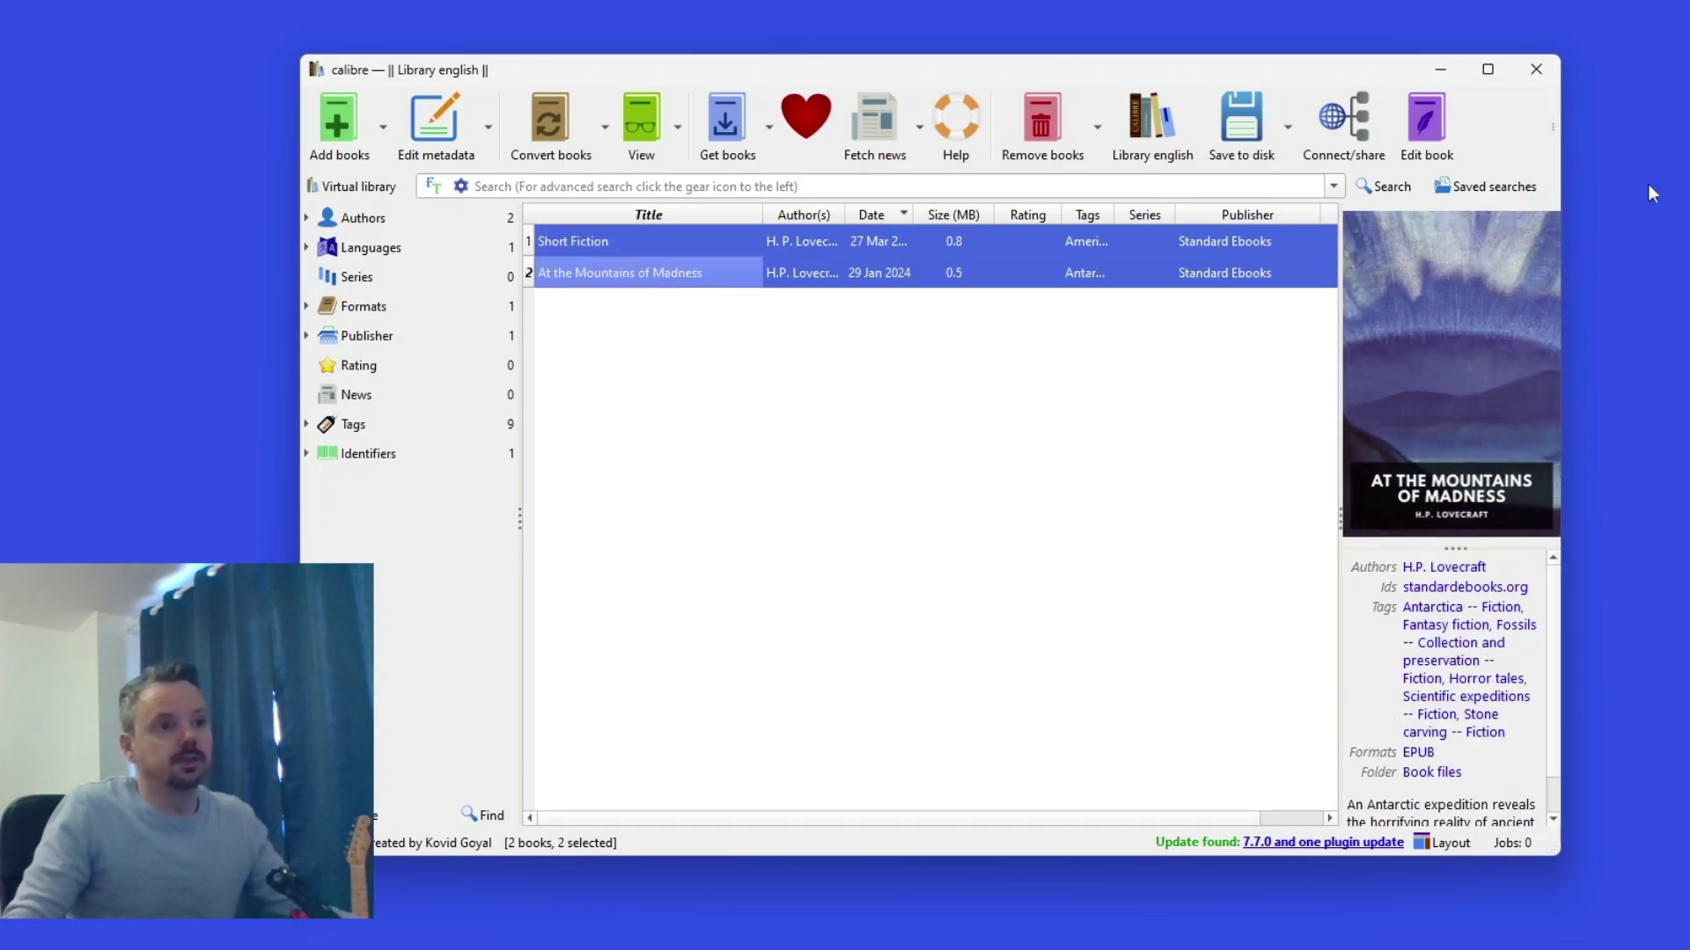
click(1553, 129)
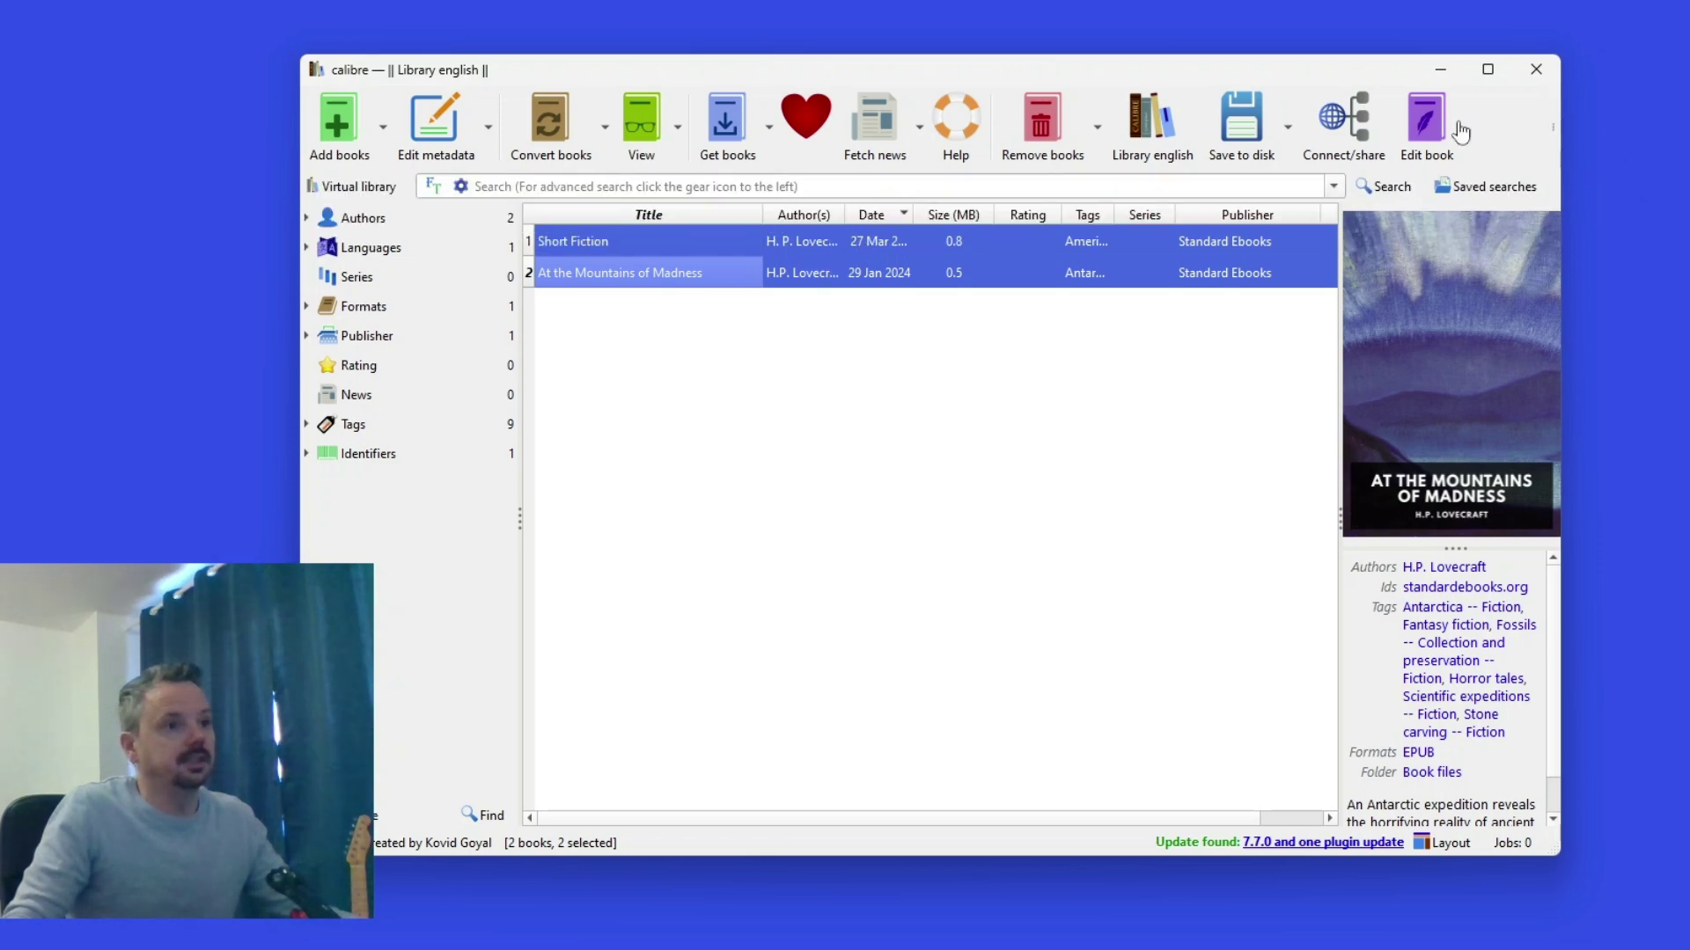
click(1550, 126)
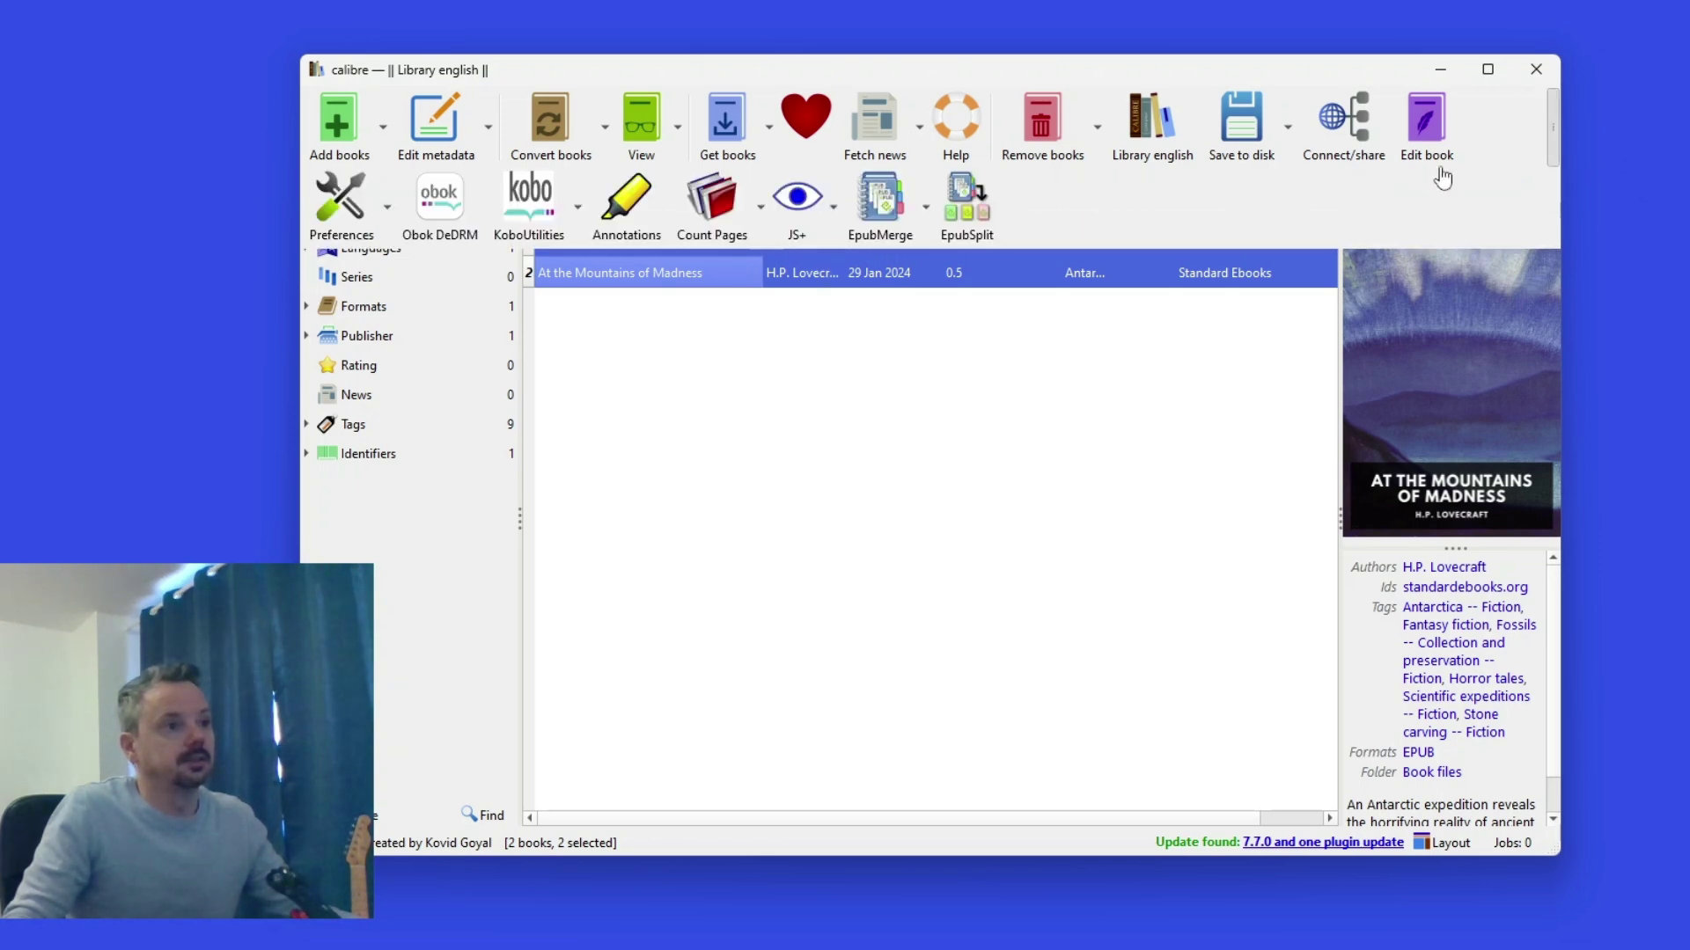
click(884, 211)
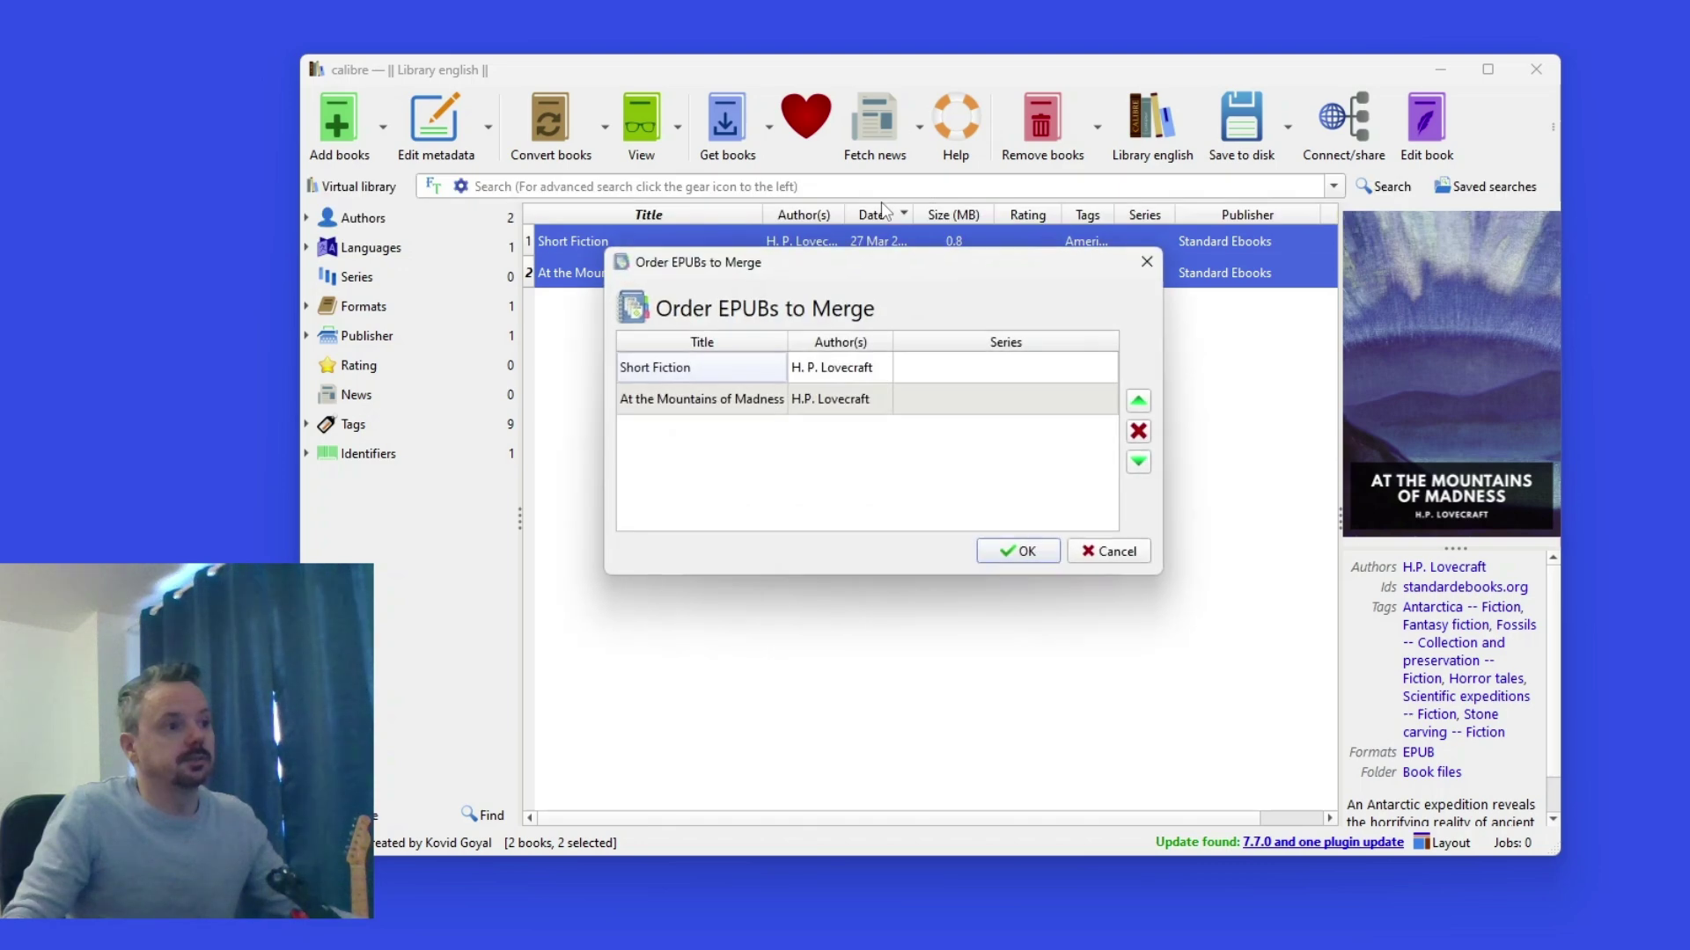
Move At the Mountains of Madness ahead of Short Fiction in the merge order and widen the title column
click(721, 370)
click(714, 405)
click(792, 370)
click(1031, 405)
click(707, 373)
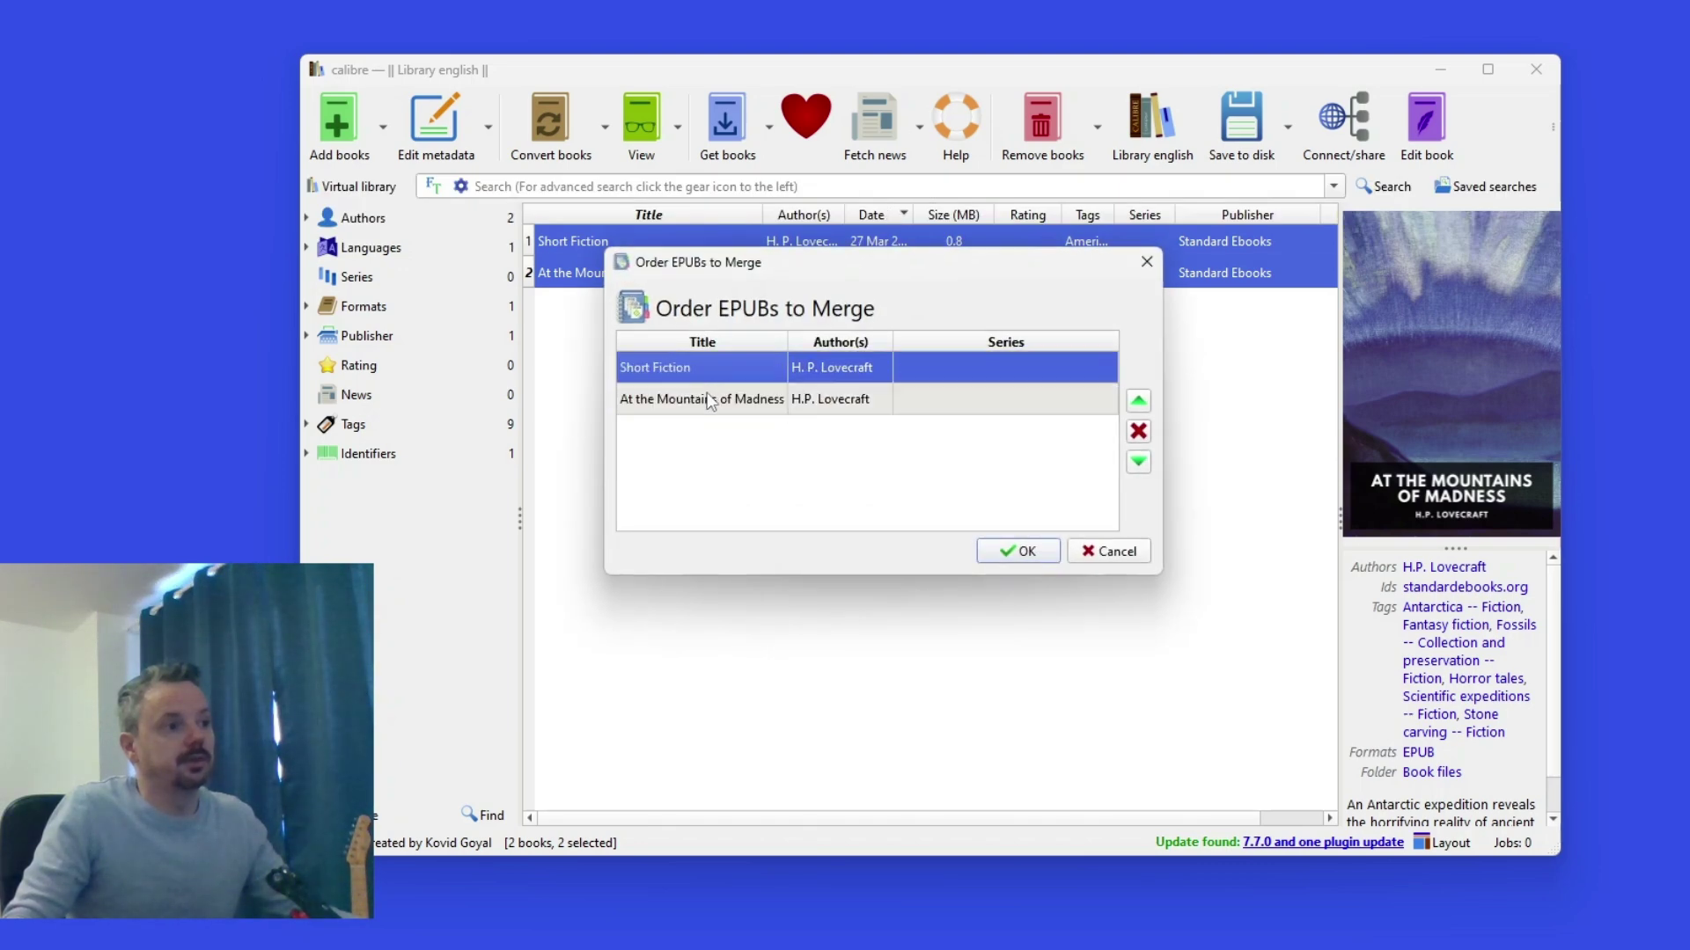
click(709, 396)
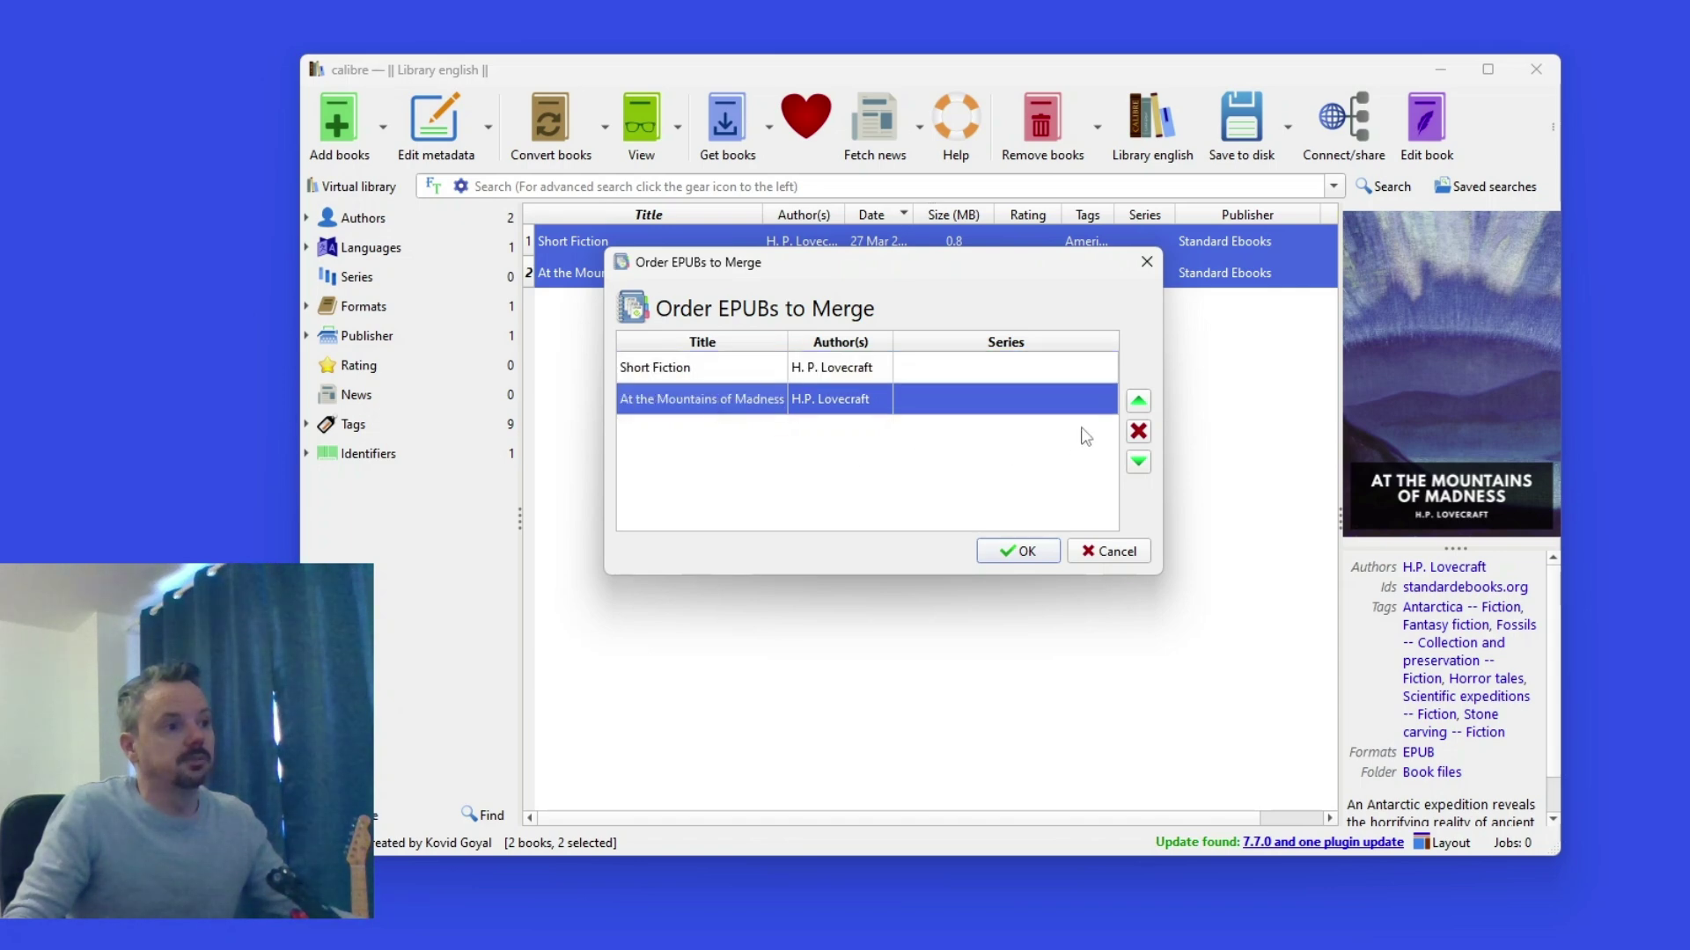
click(1139, 403)
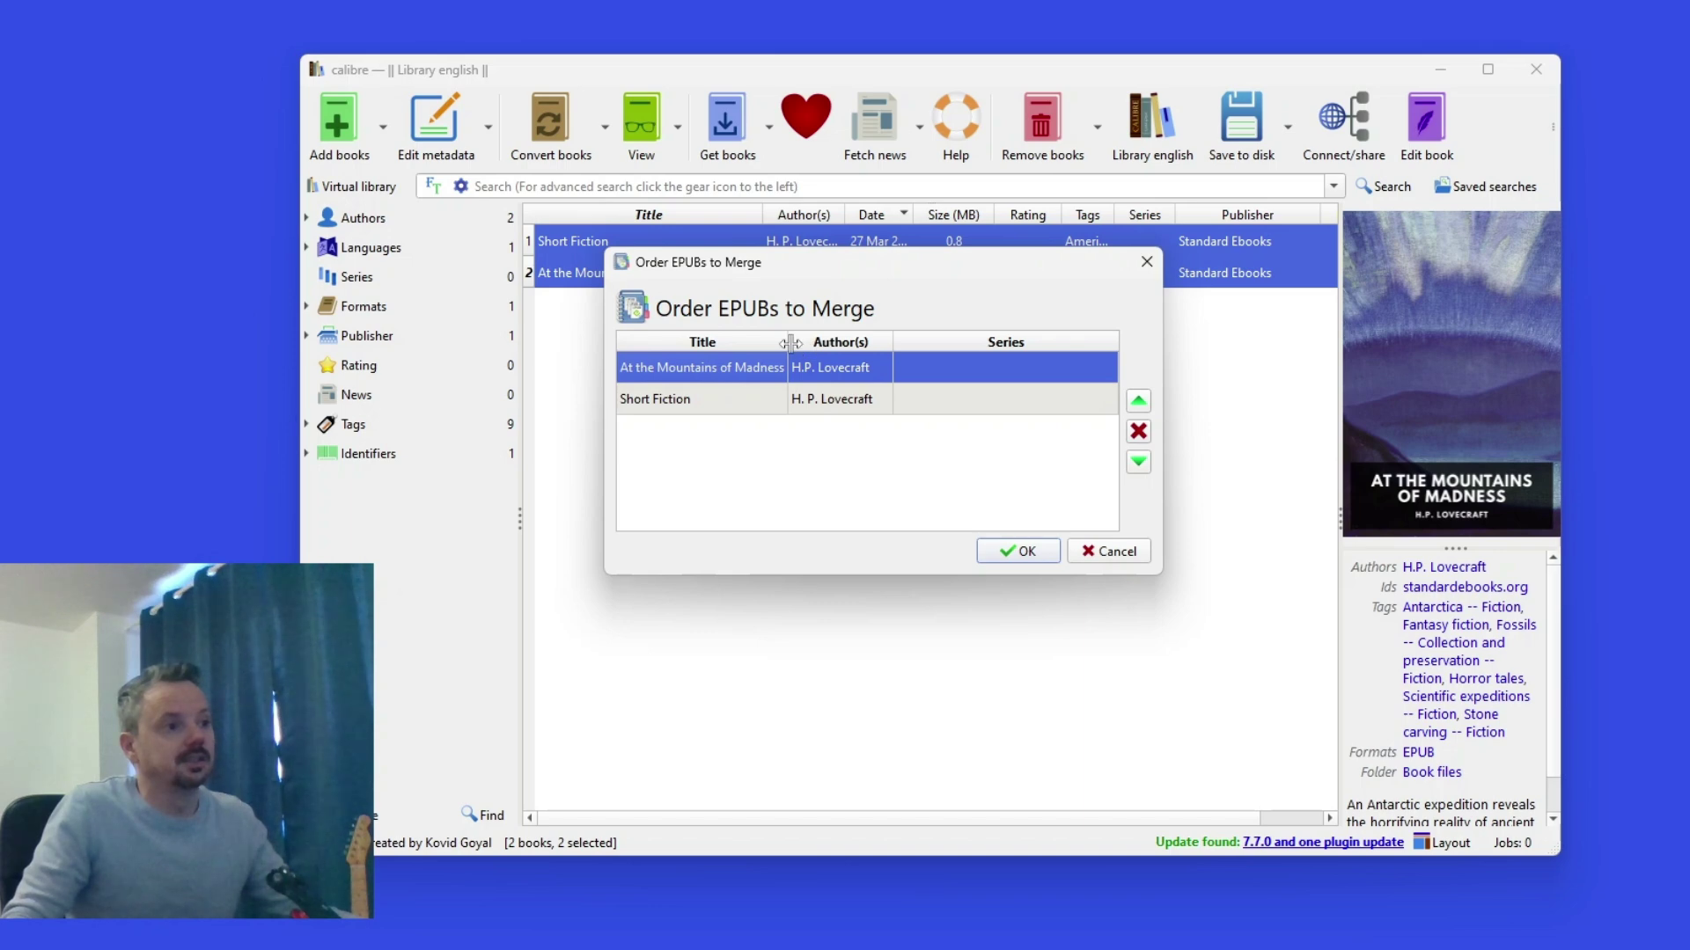
drag(788, 342, 850, 343)
Put Short Fiction first in the merge order, above At the Mountains of Madness, and accept the order to create the anthology entry
click(820, 400)
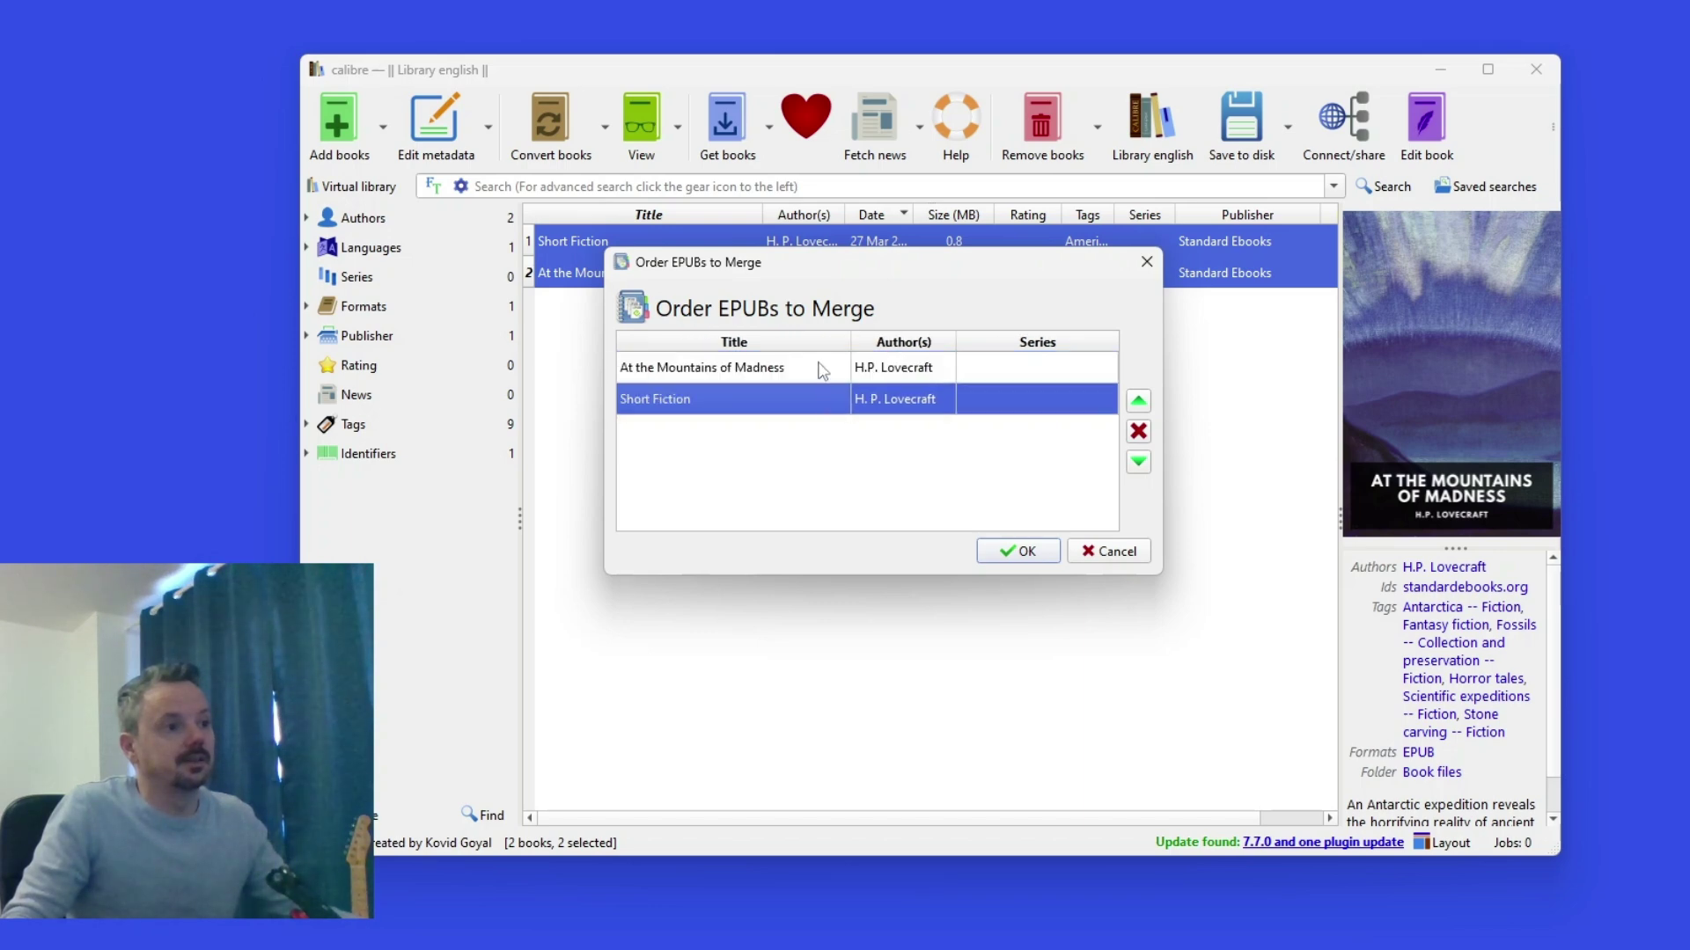
click(812, 376)
click(799, 396)
click(800, 377)
click(833, 400)
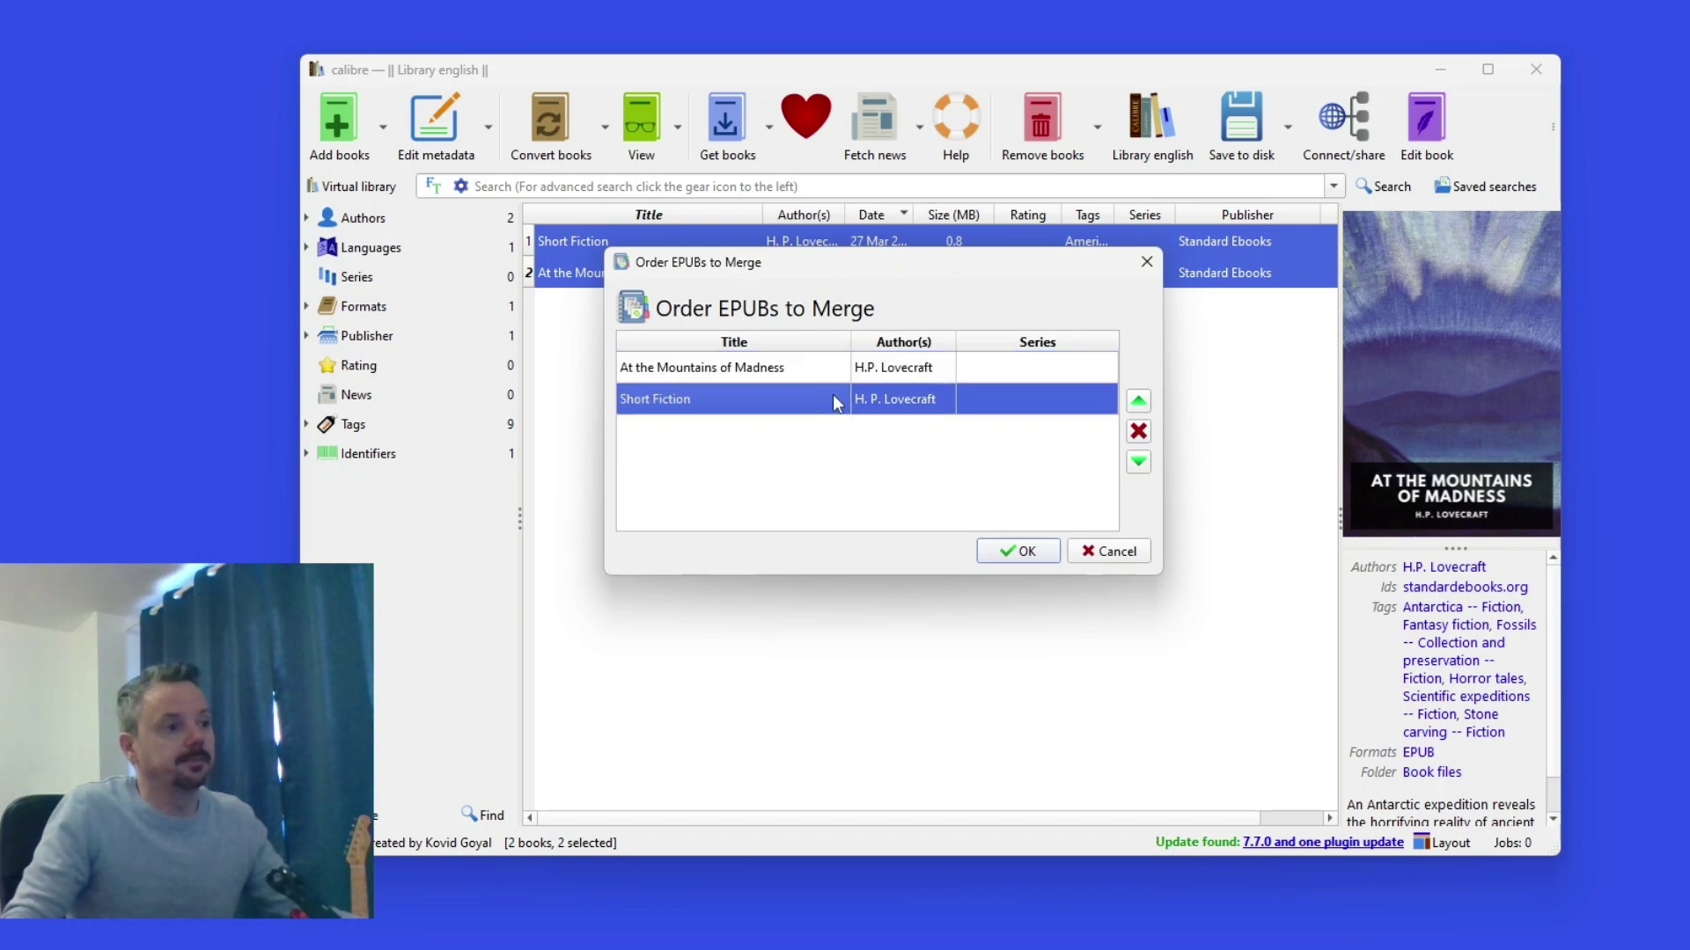
click(1138, 402)
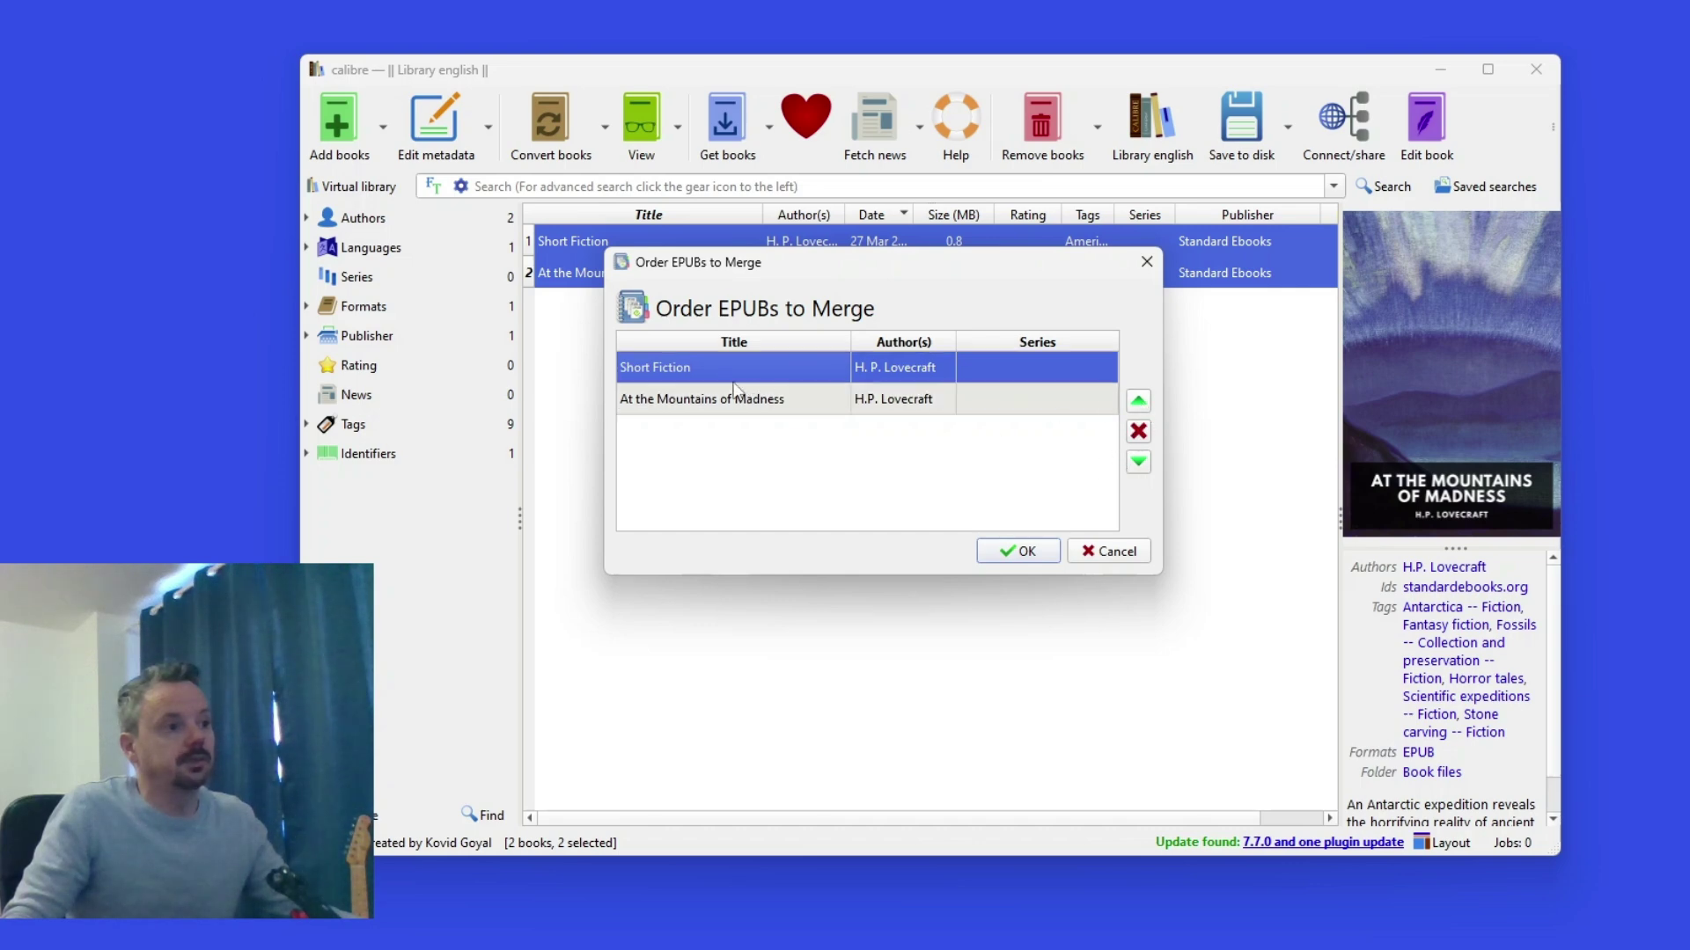
click(1022, 552)
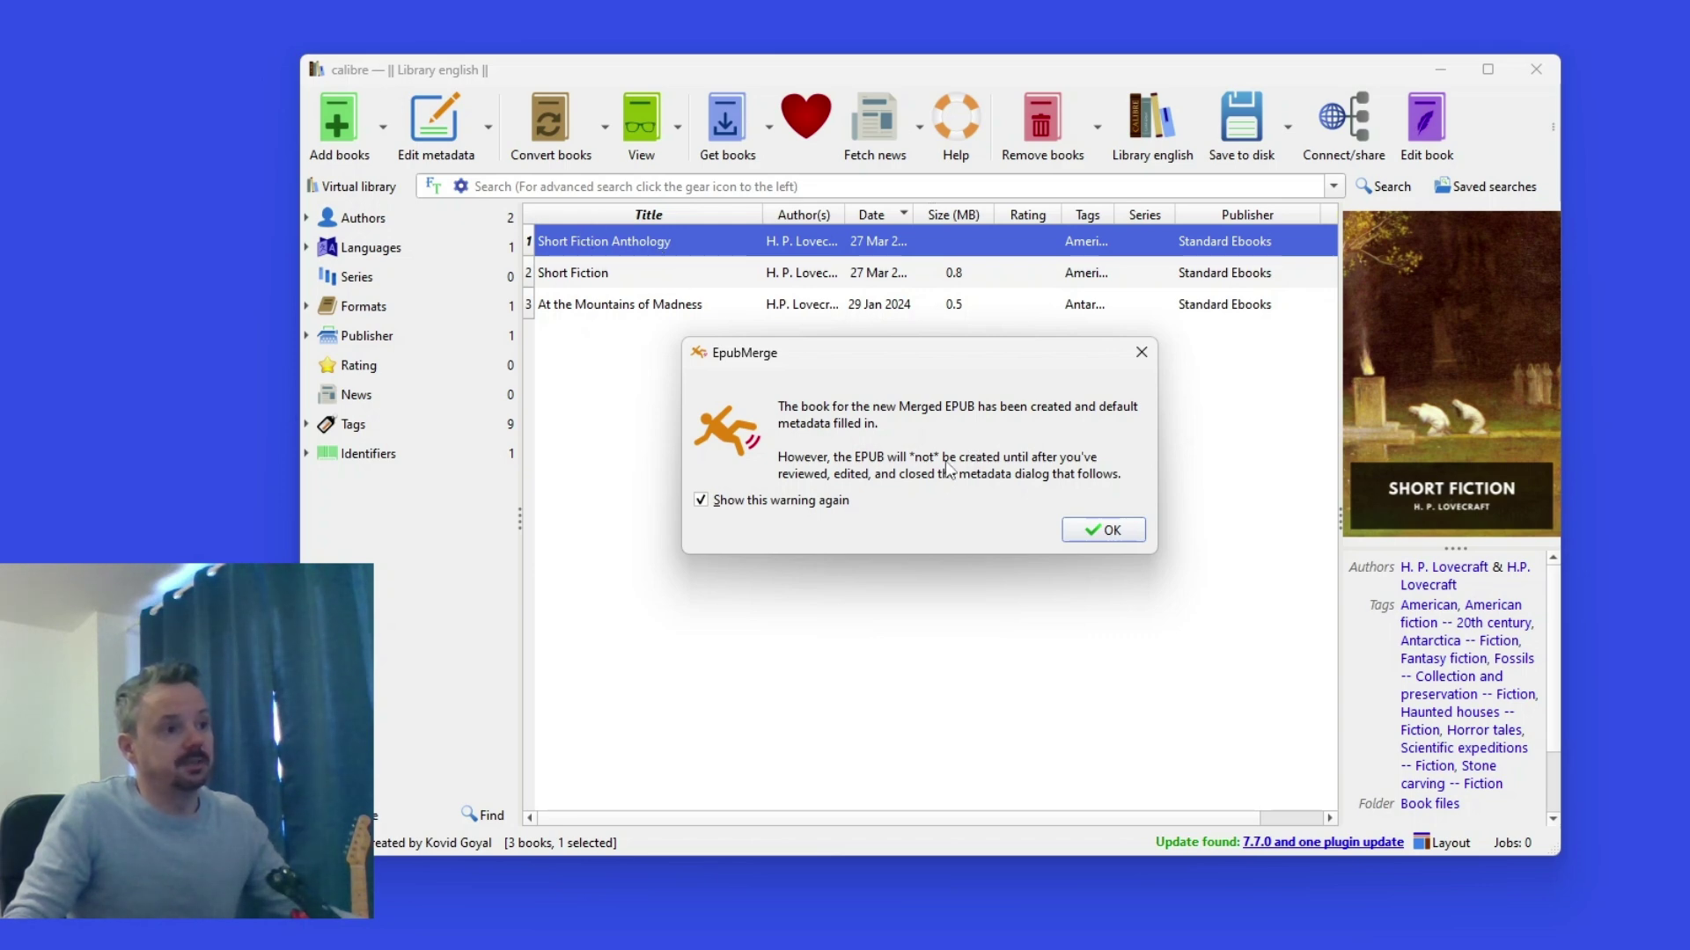
click(1090, 531)
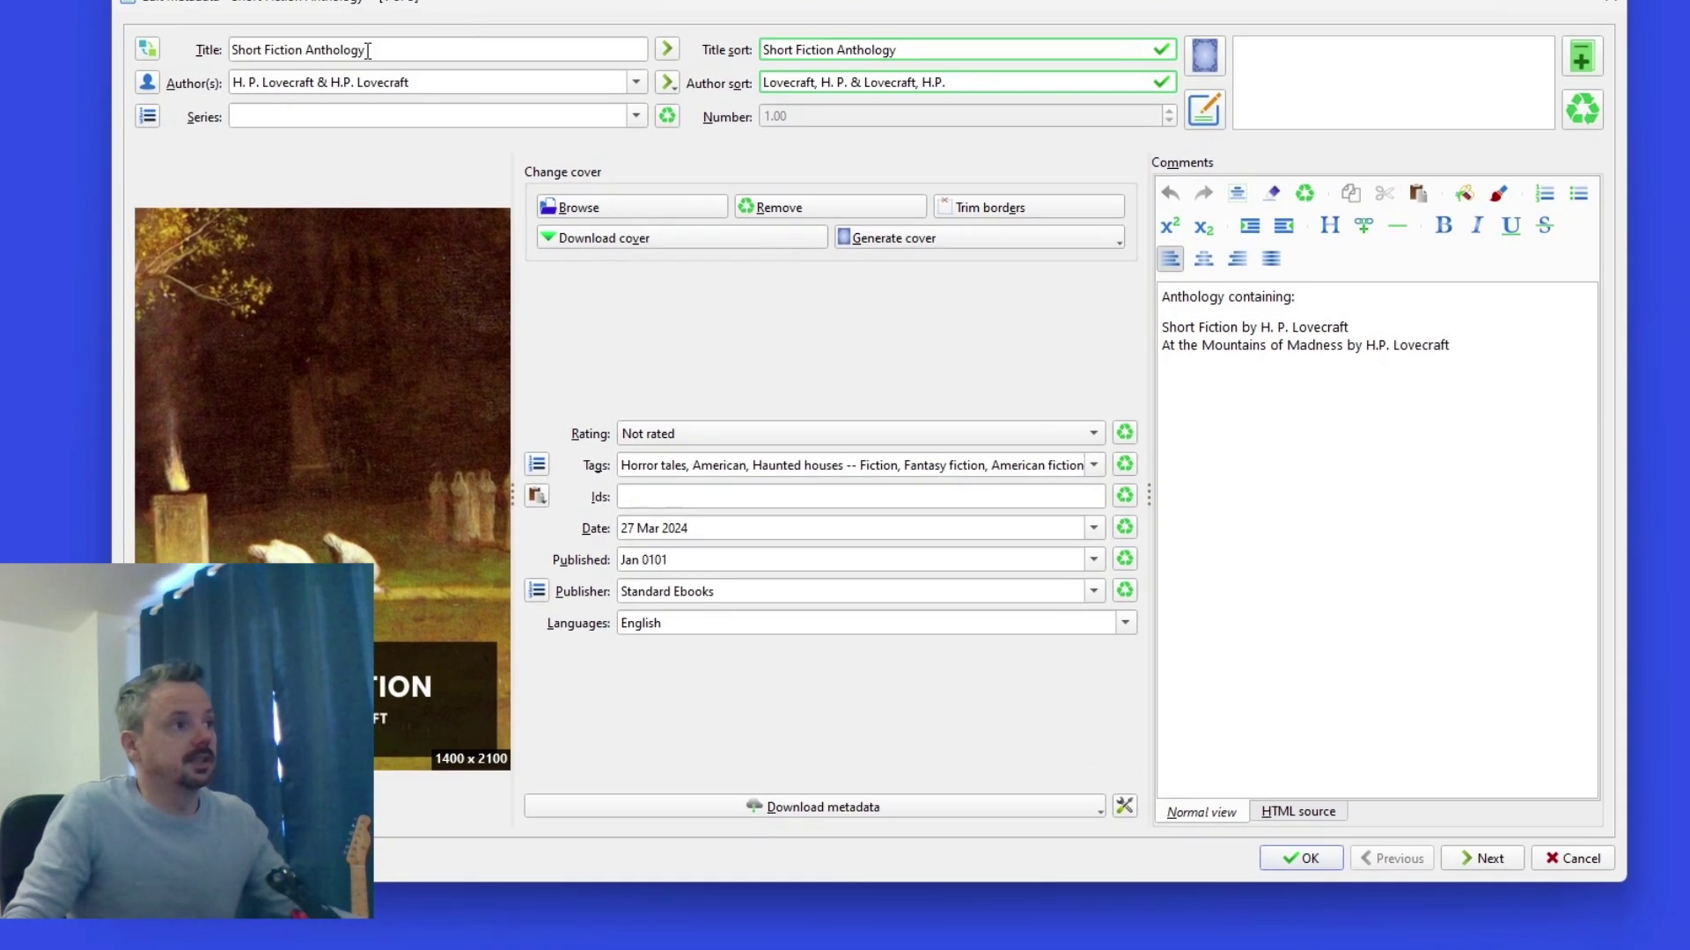
Keep only H. P. Lovecraft as the anthology's author with a matching author sort, and run the merge
click(784, 125)
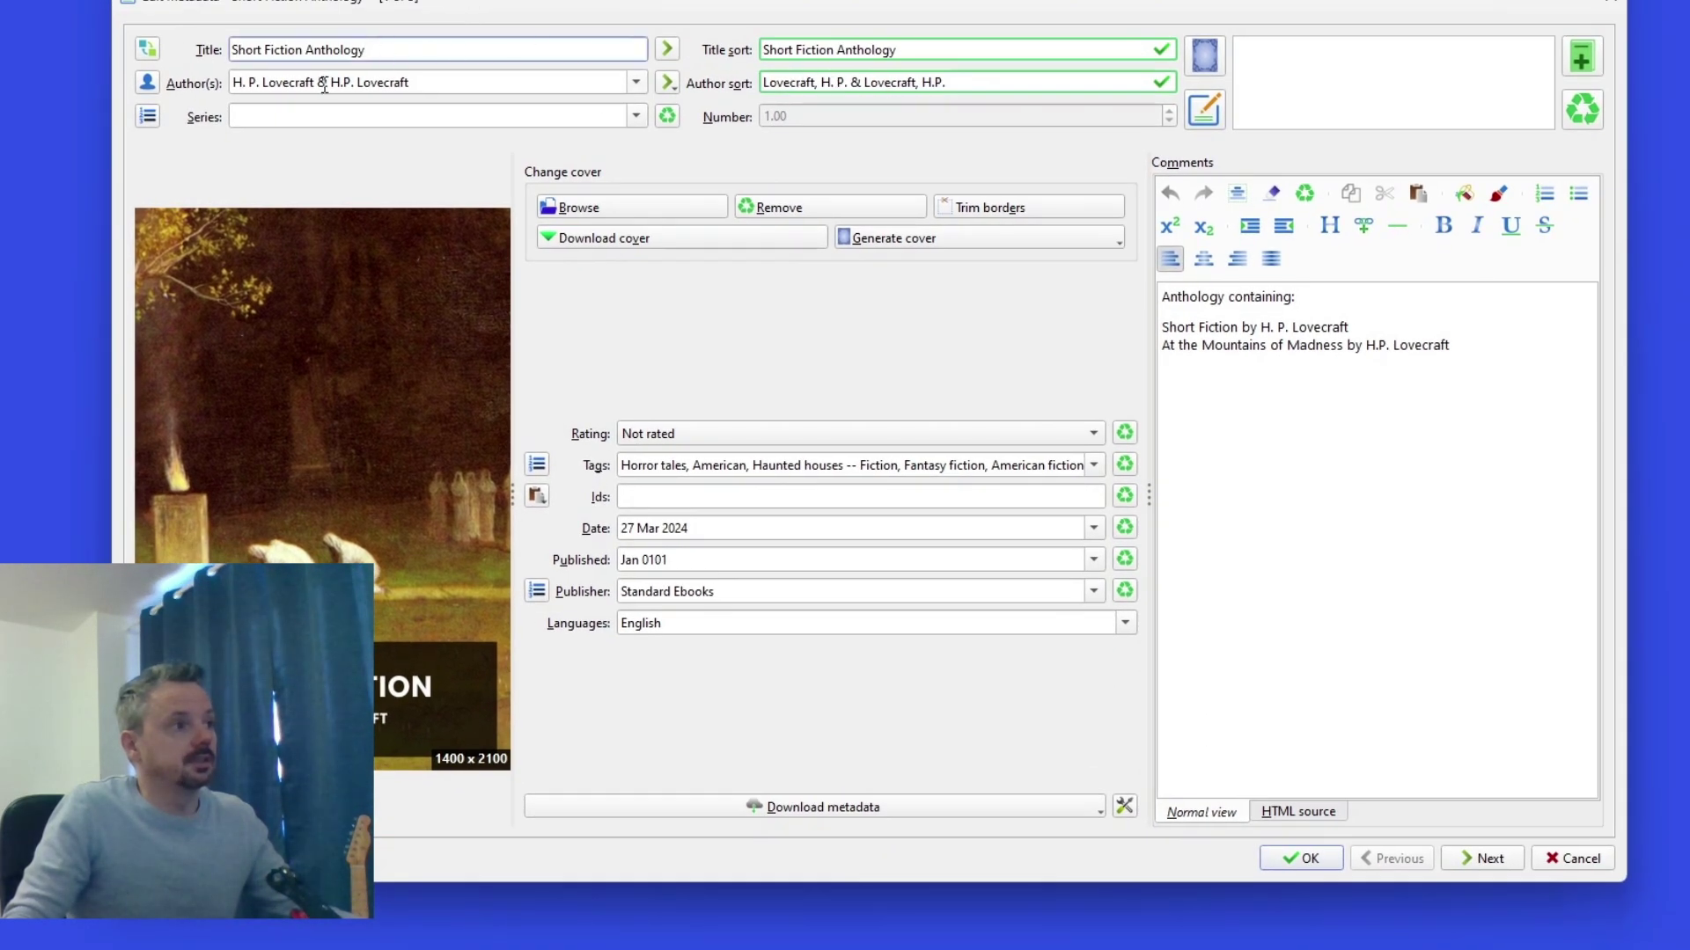
drag(325, 85, 490, 79)
key(BackSpace)
click(665, 82)
click(667, 82)
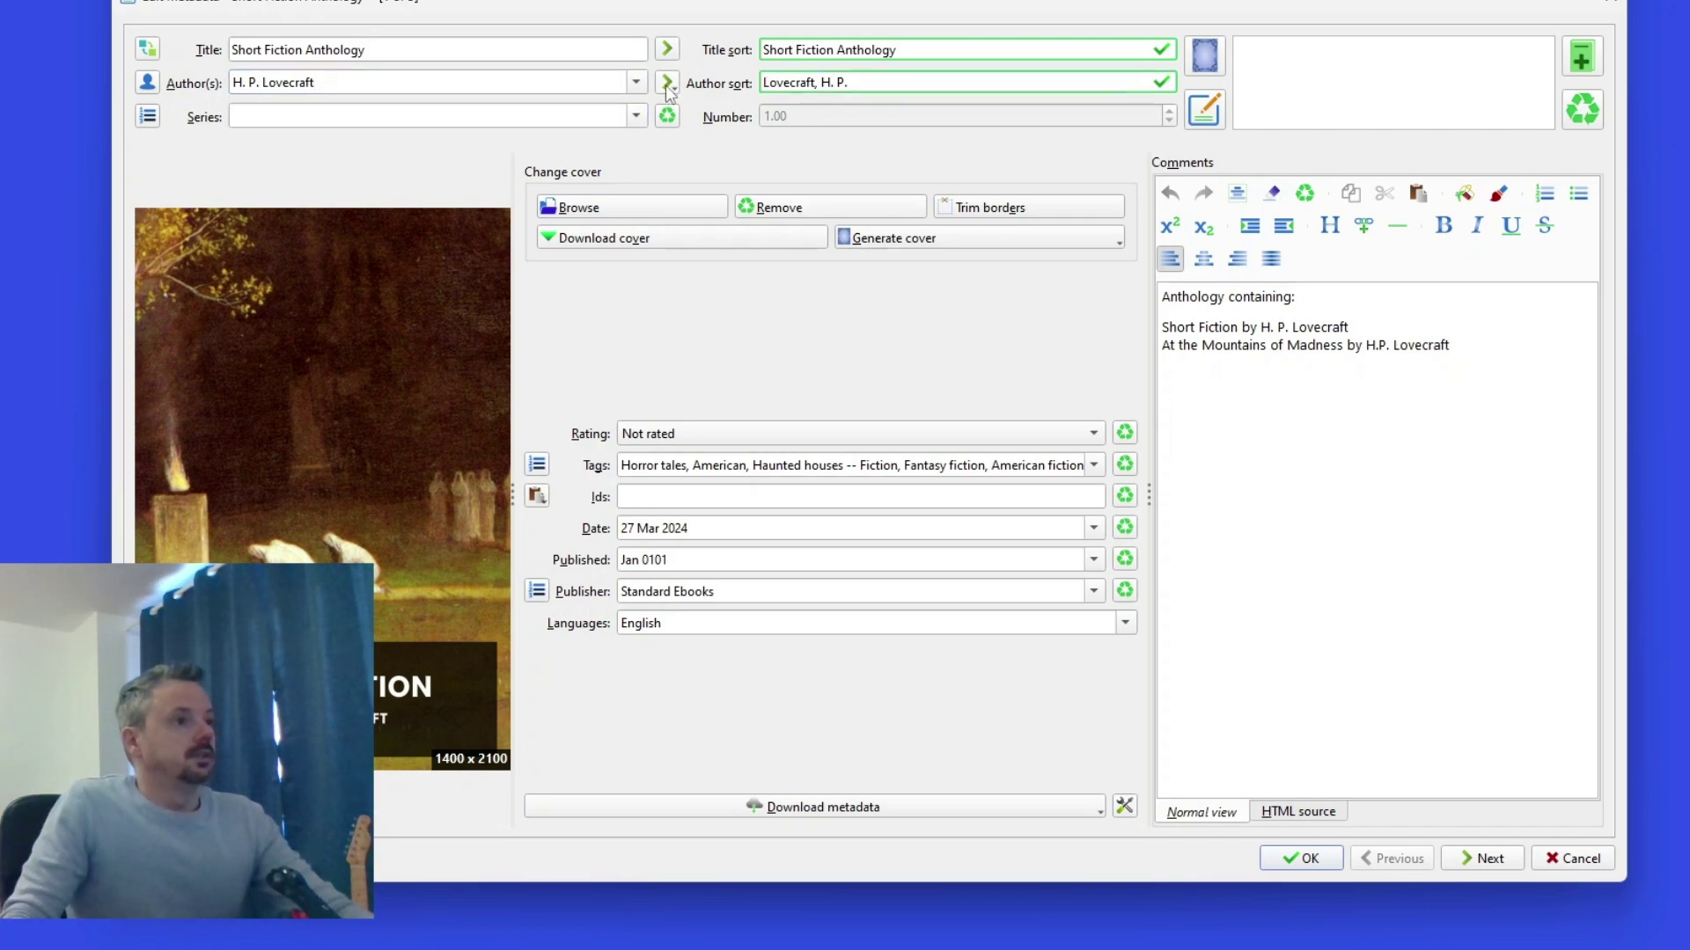
click(1324, 859)
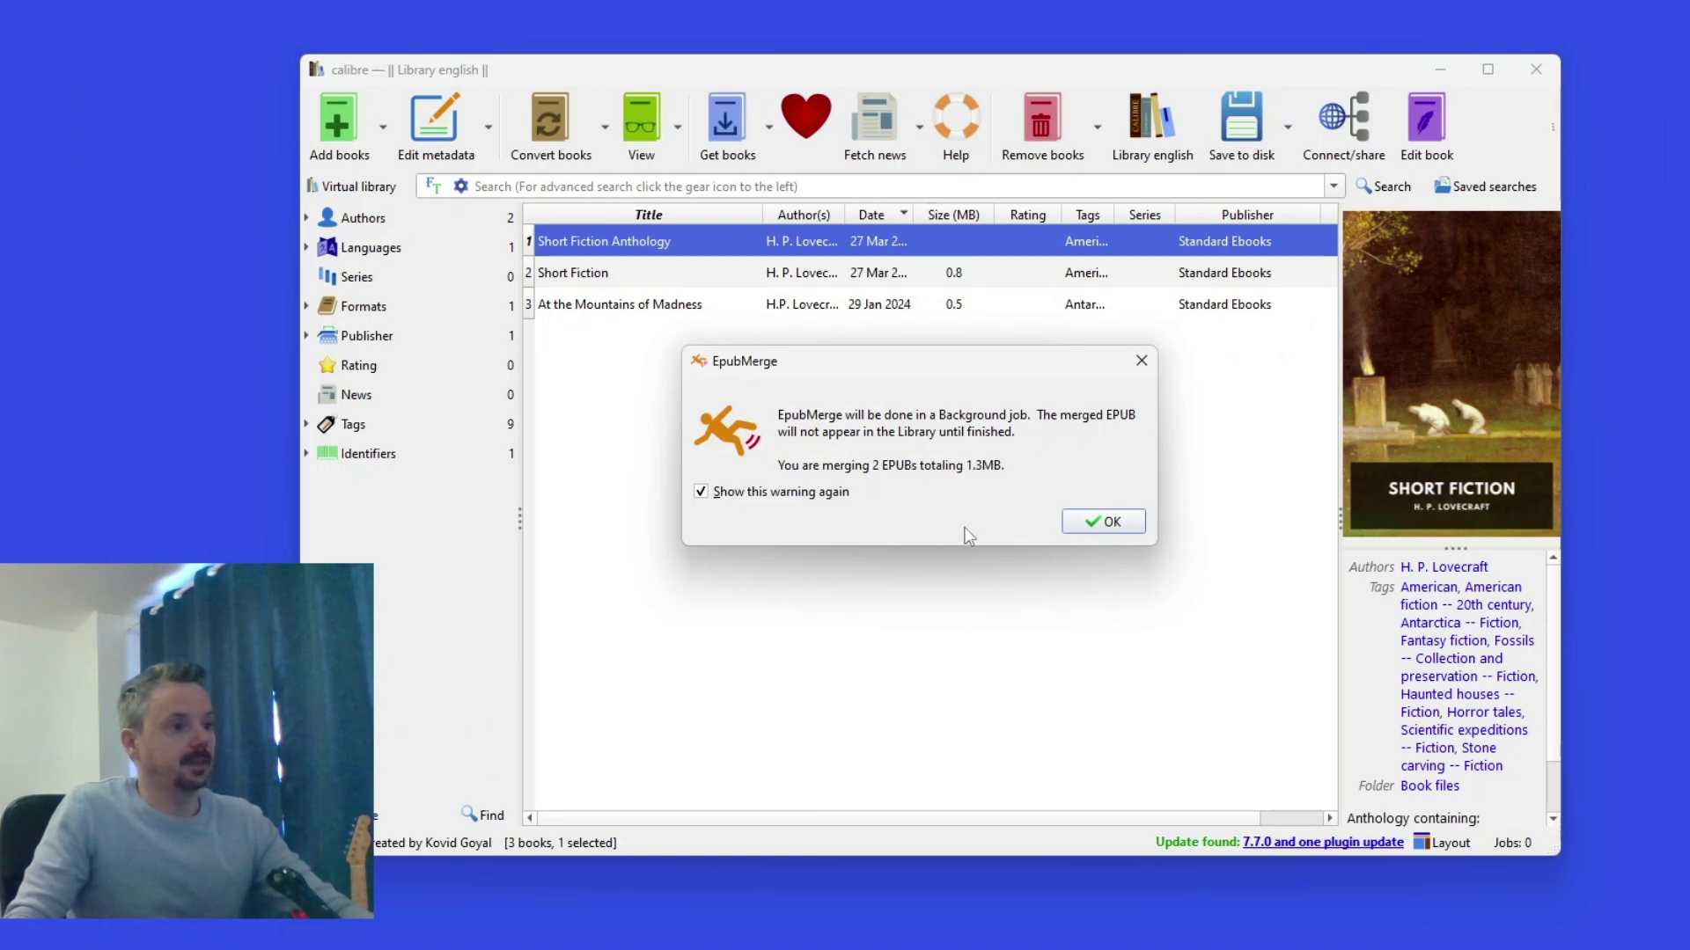
click(1101, 519)
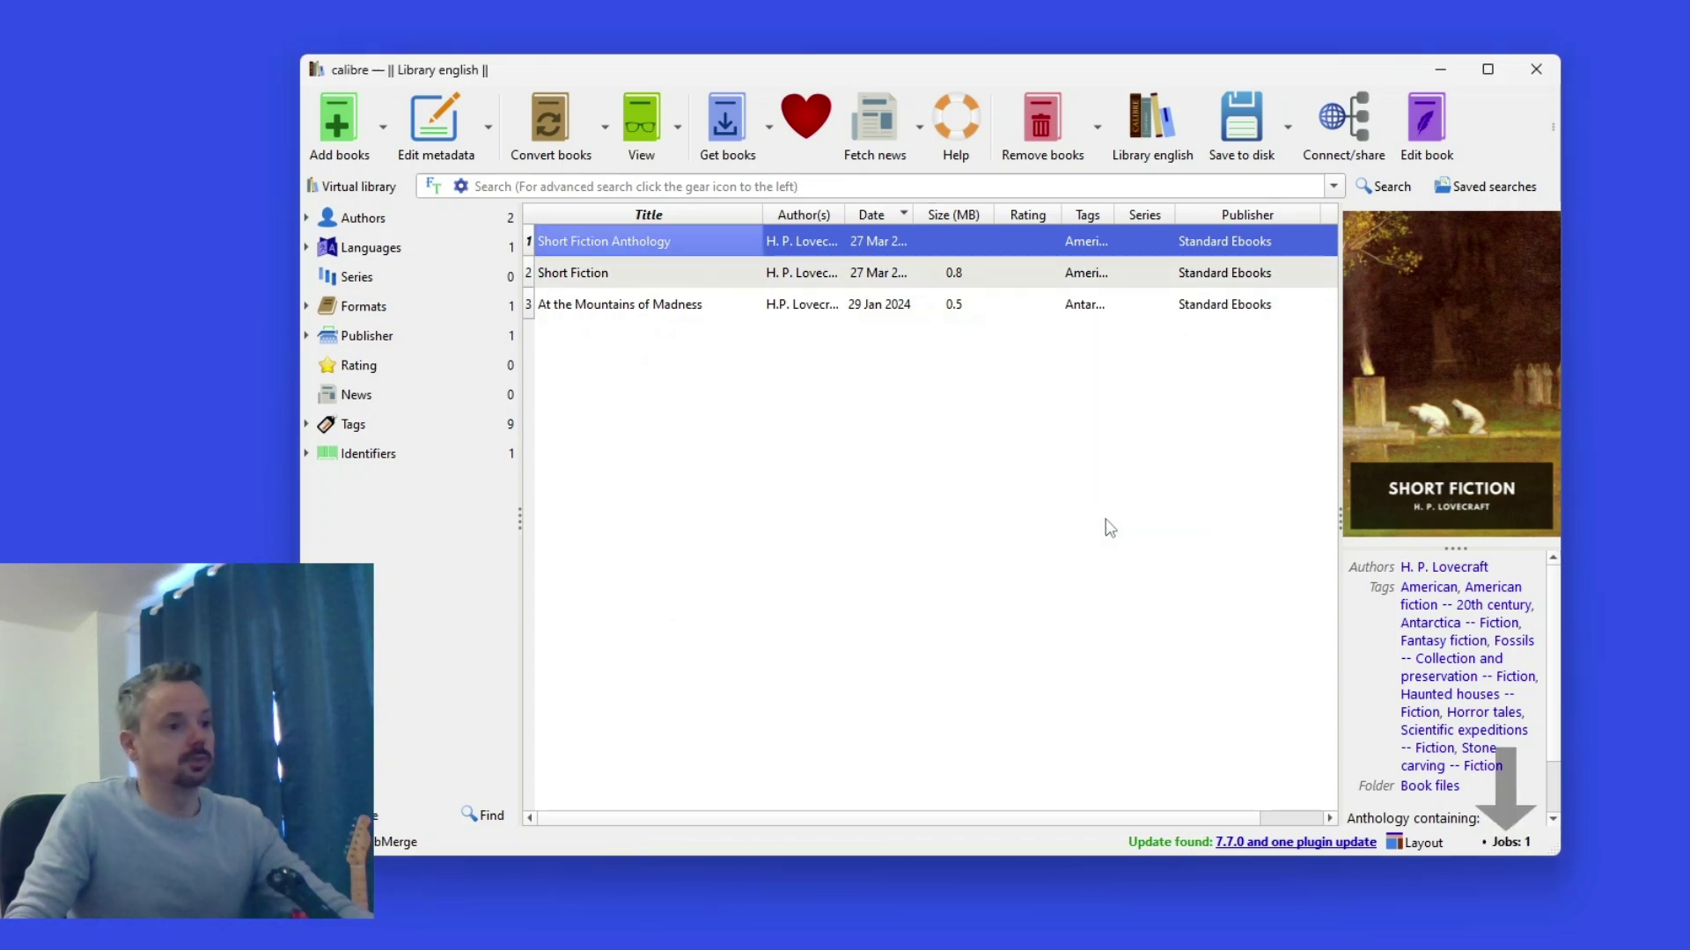
Check the EpubMerge job's progress in the jobs list, widening it to see all columns, and close it when done
click(1510, 843)
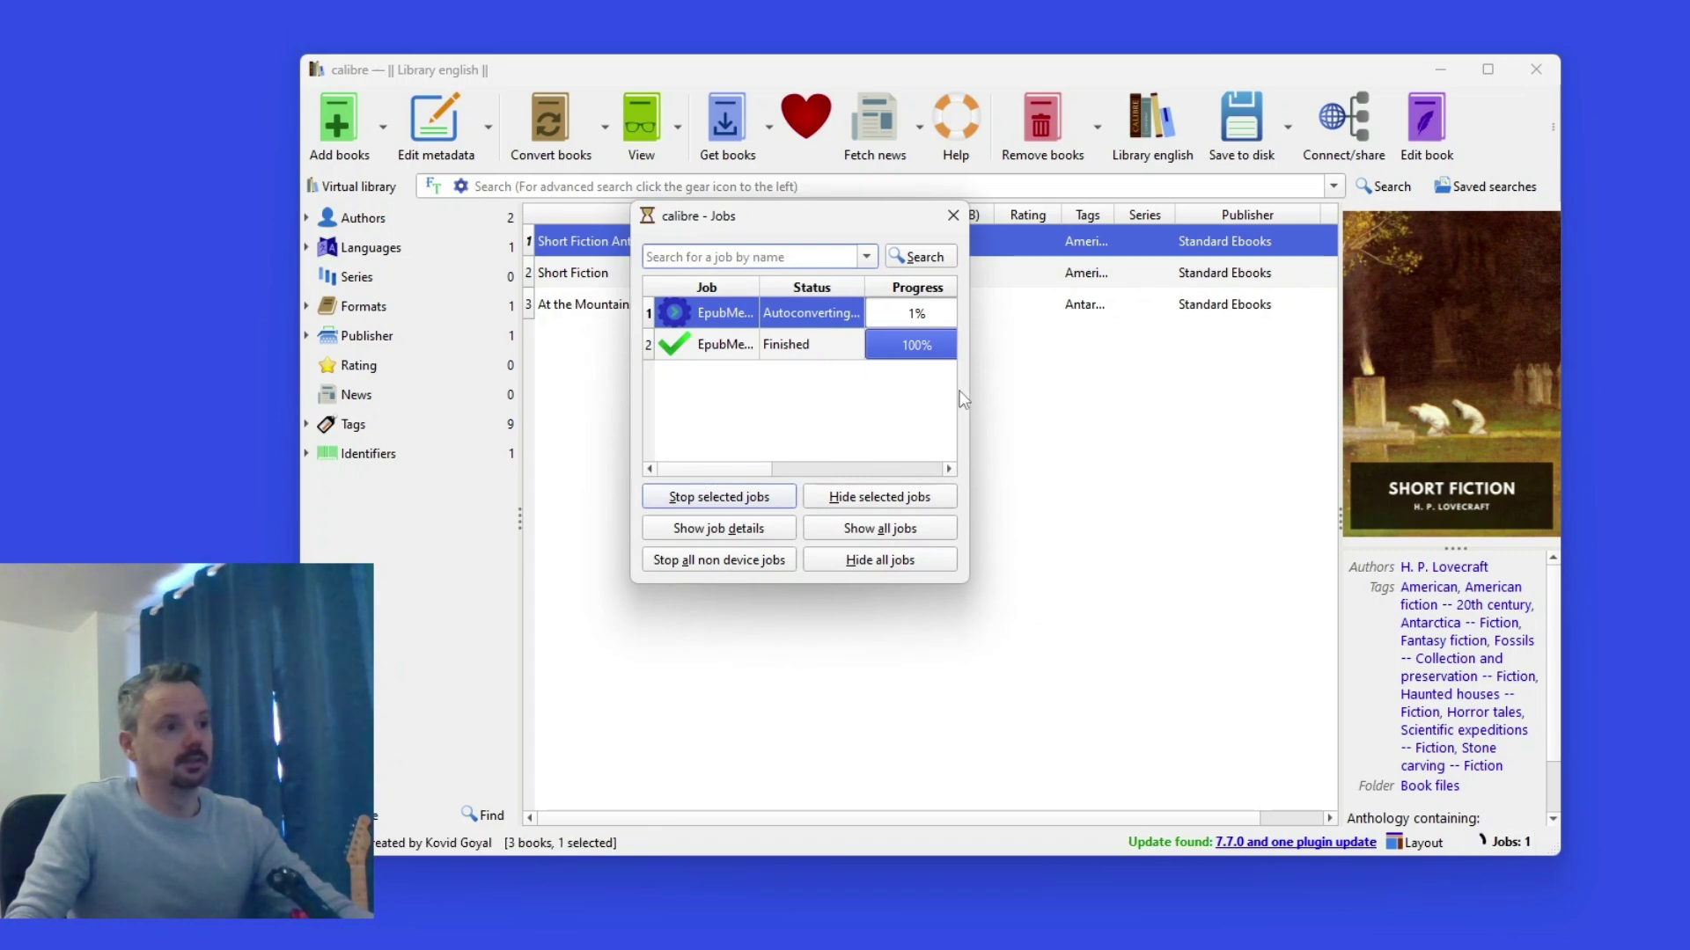
drag(968, 385, 1212, 385)
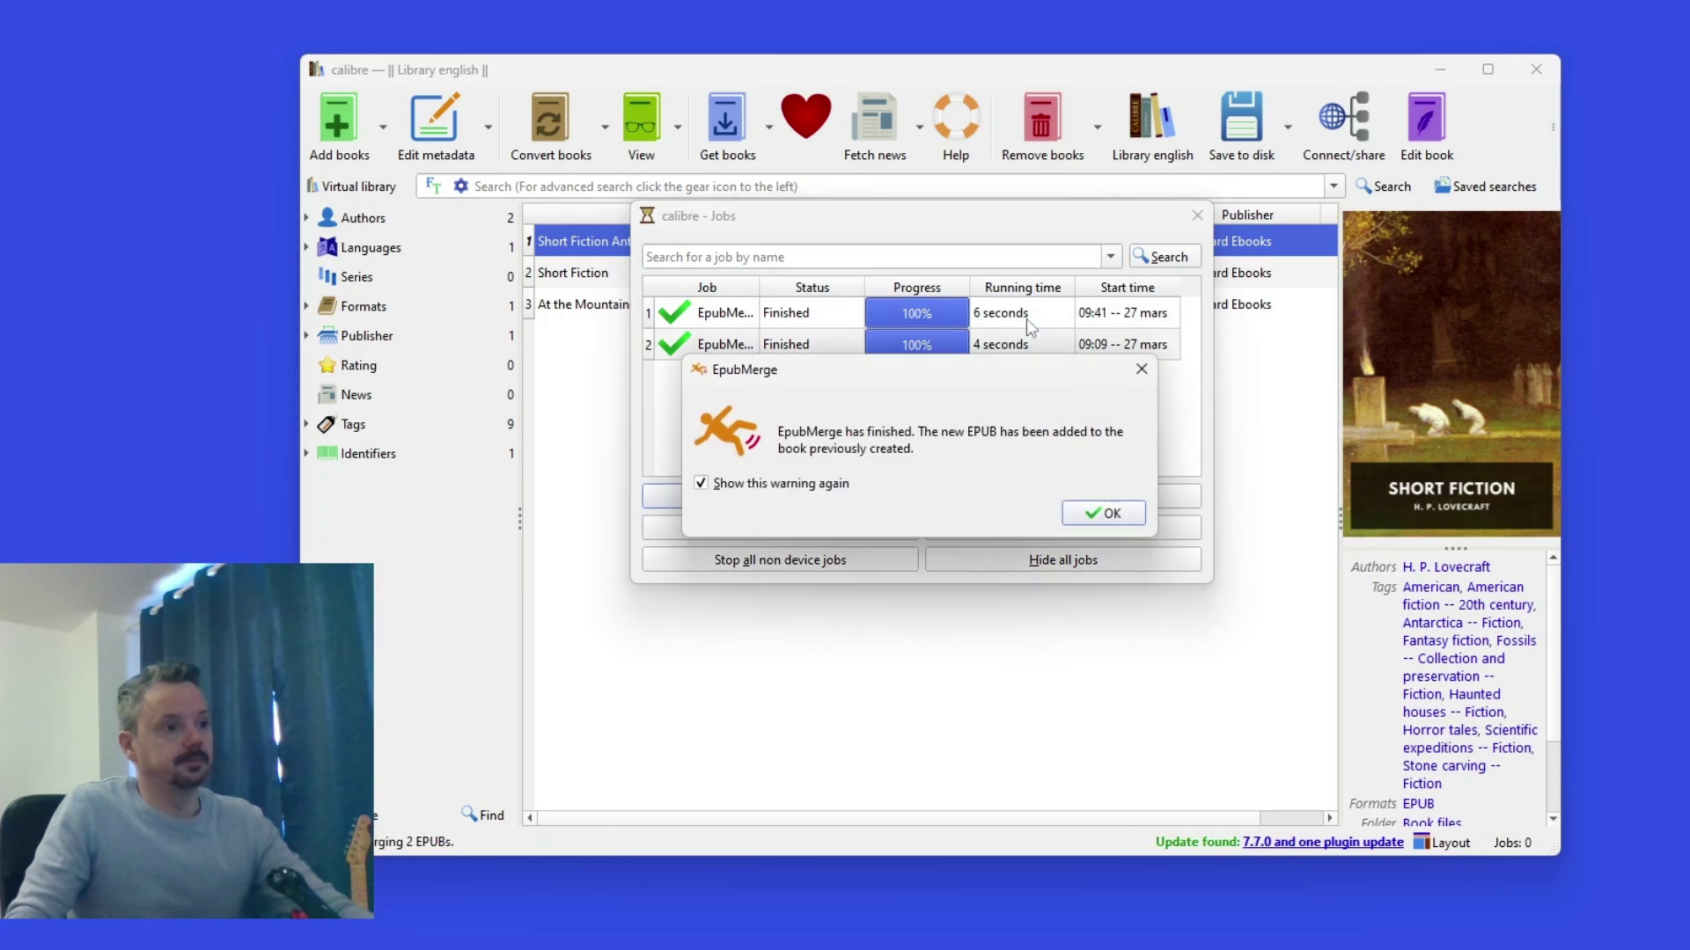
click(1084, 513)
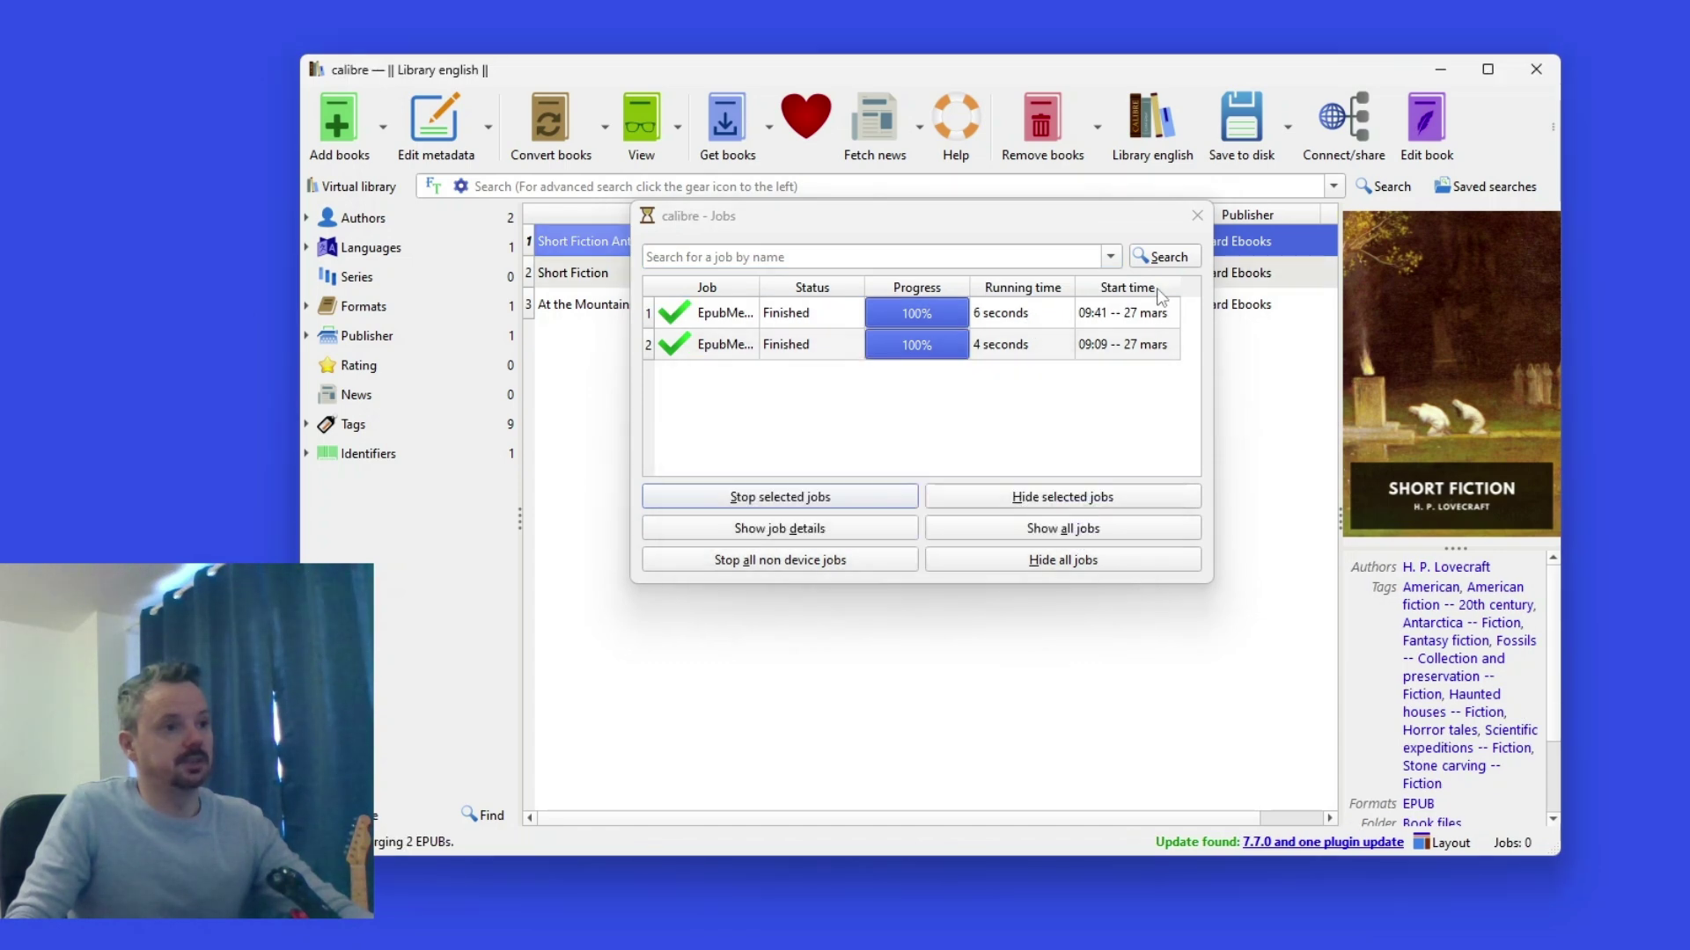
click(1196, 216)
Open Short Fiction Anthology in the e-book viewer to inspect the merged book
click(623, 241)
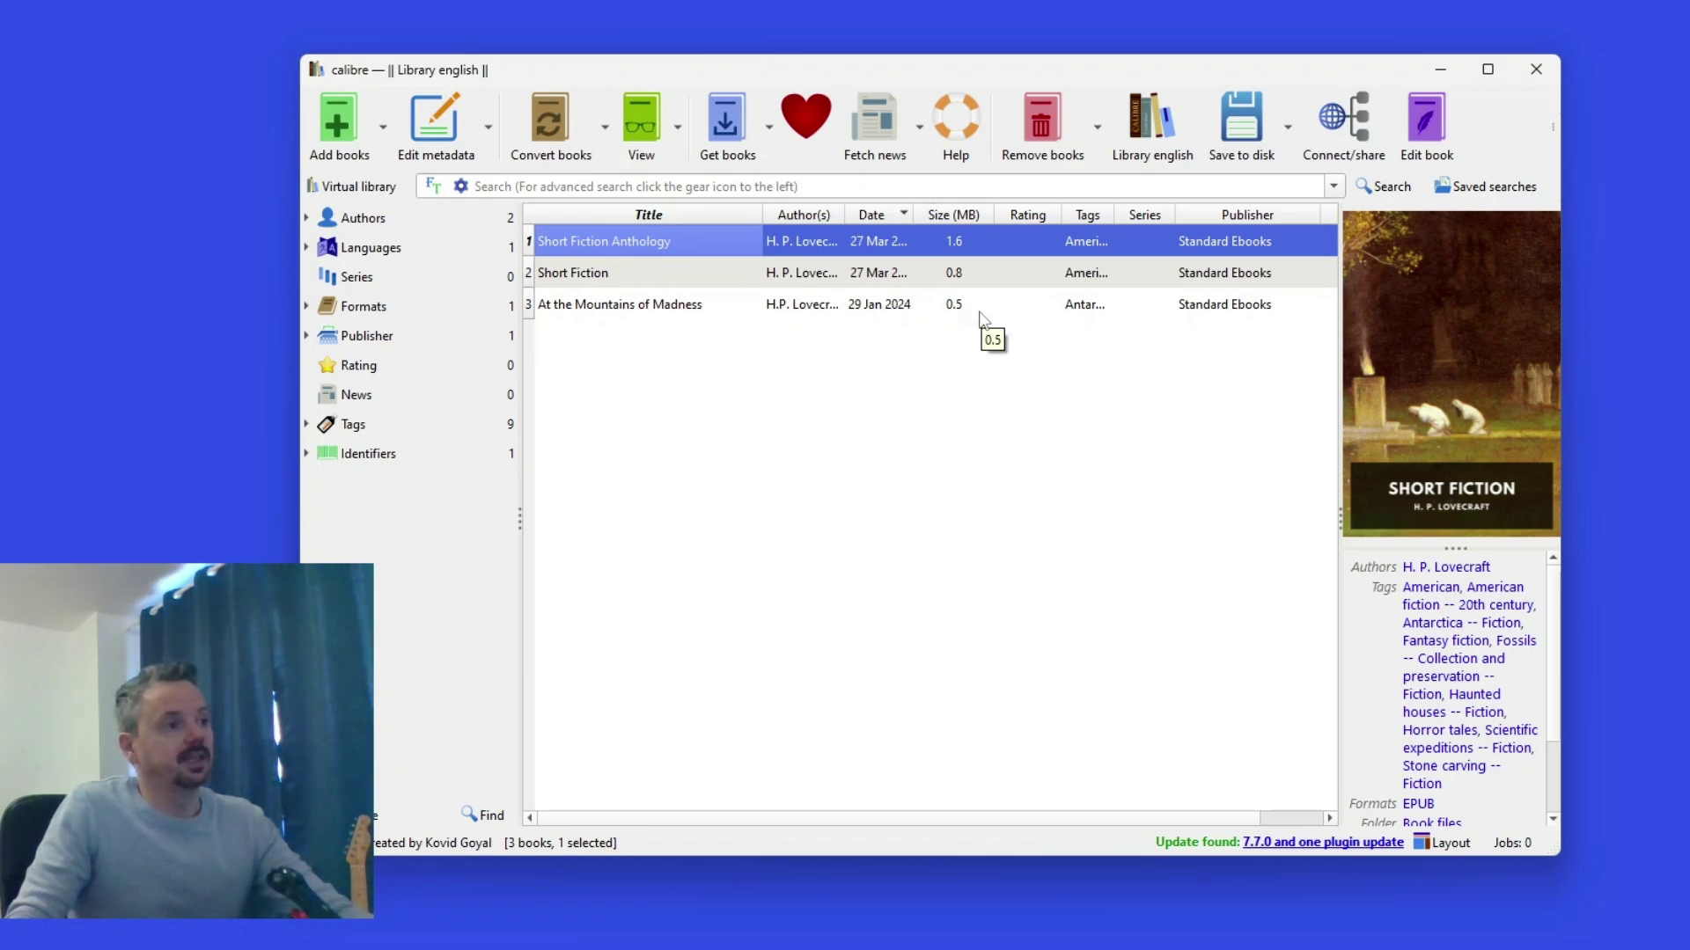
key(v)
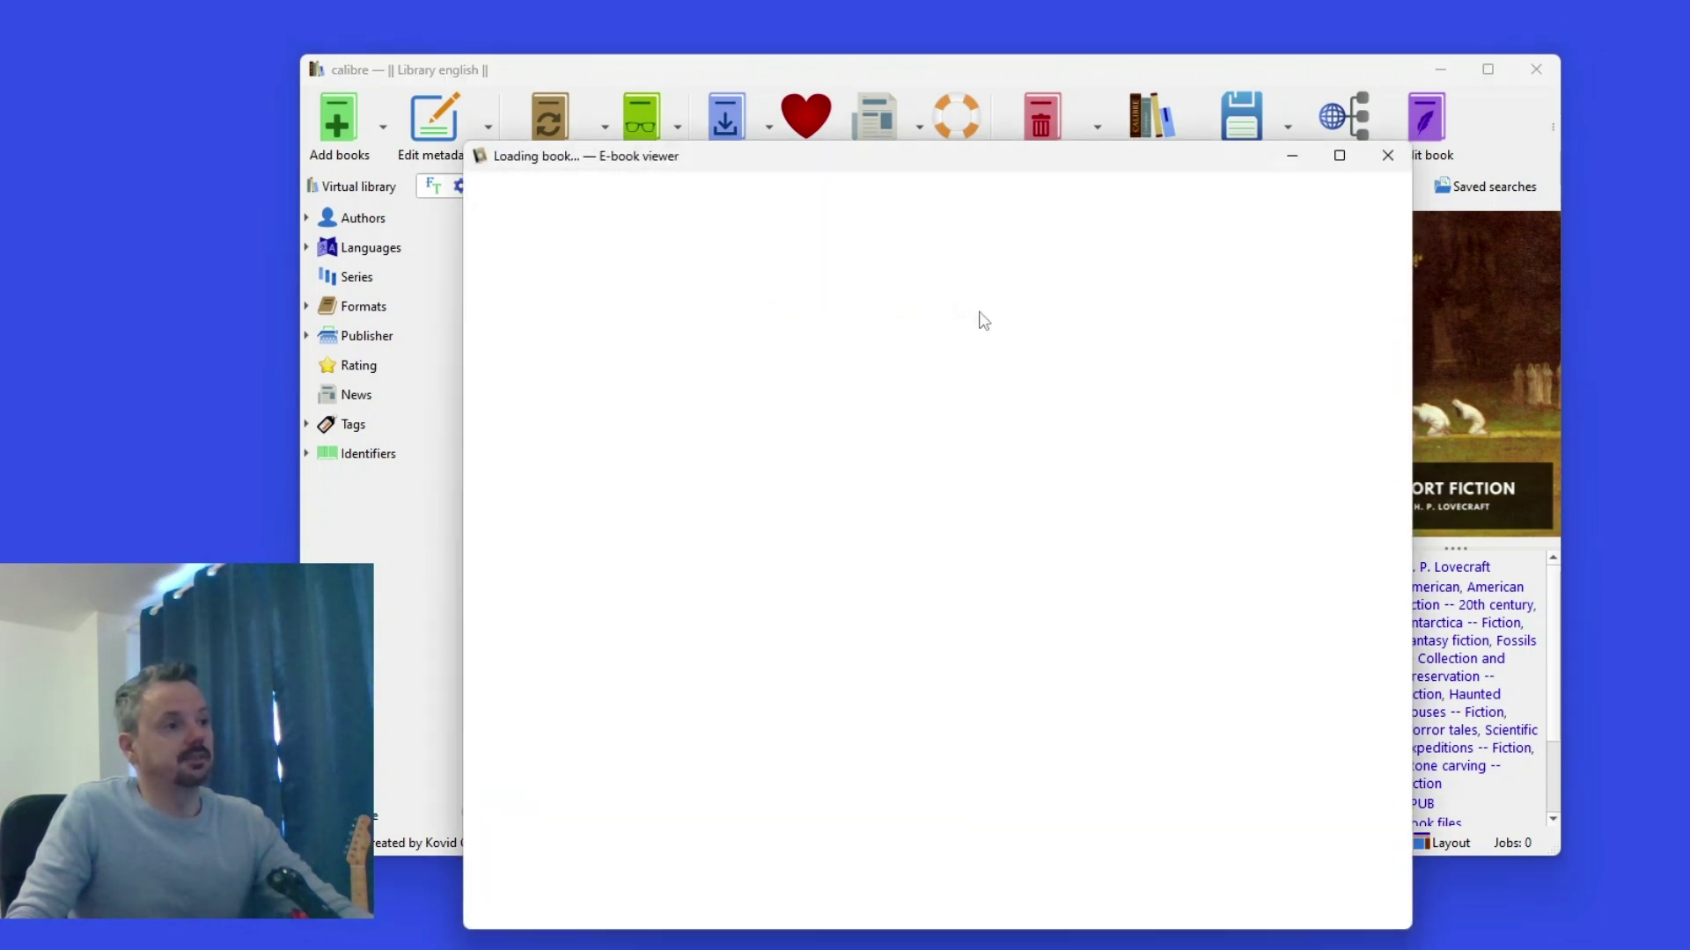
drag(965, 162, 928, 63)
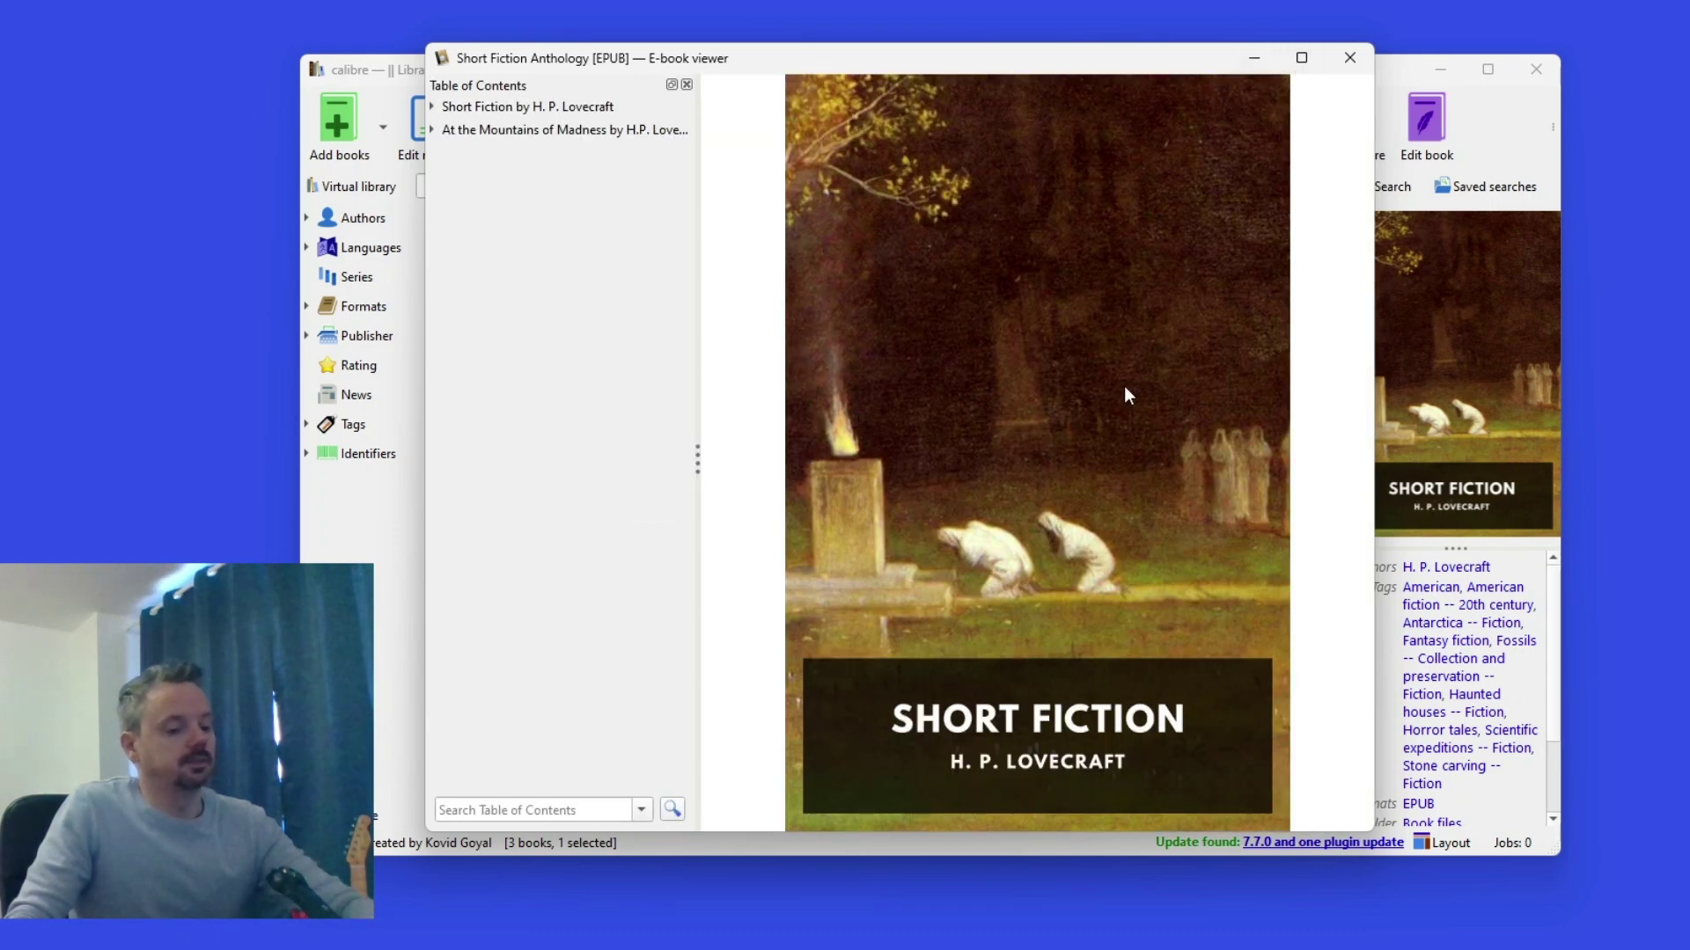
Page past the anthology's cover, expand Short Fiction's chapter list, and hide and reopen the table of contents
scroll(1123, 385, down, 2)
click(431, 106)
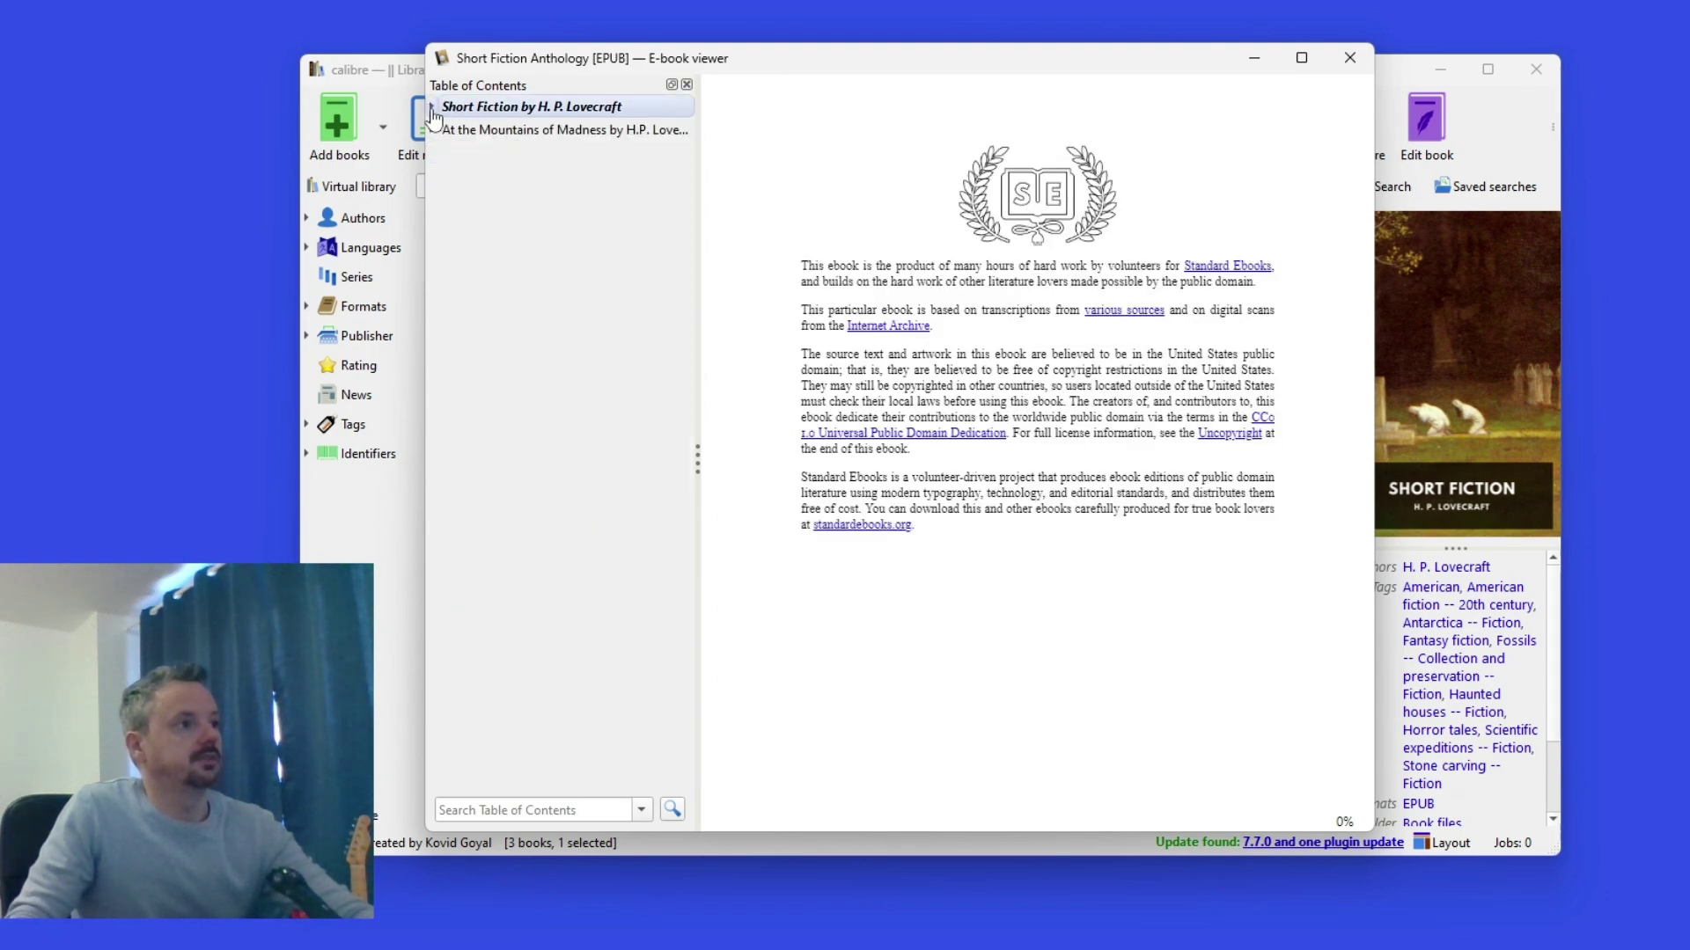
click(687, 85)
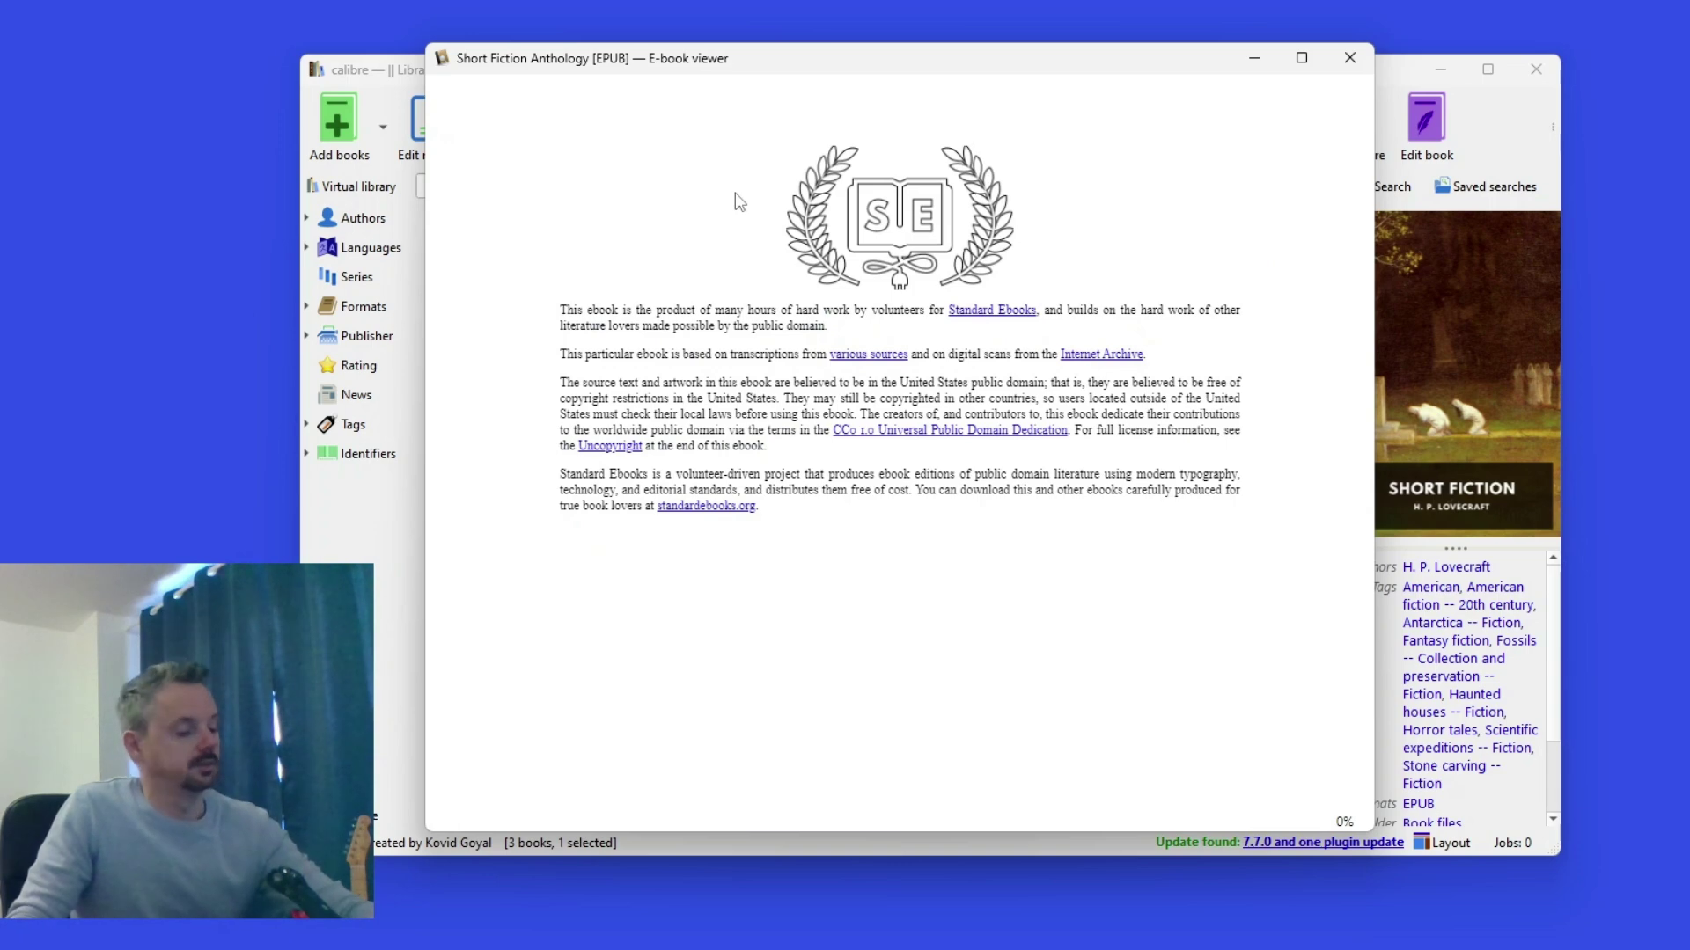
right_click(715, 209)
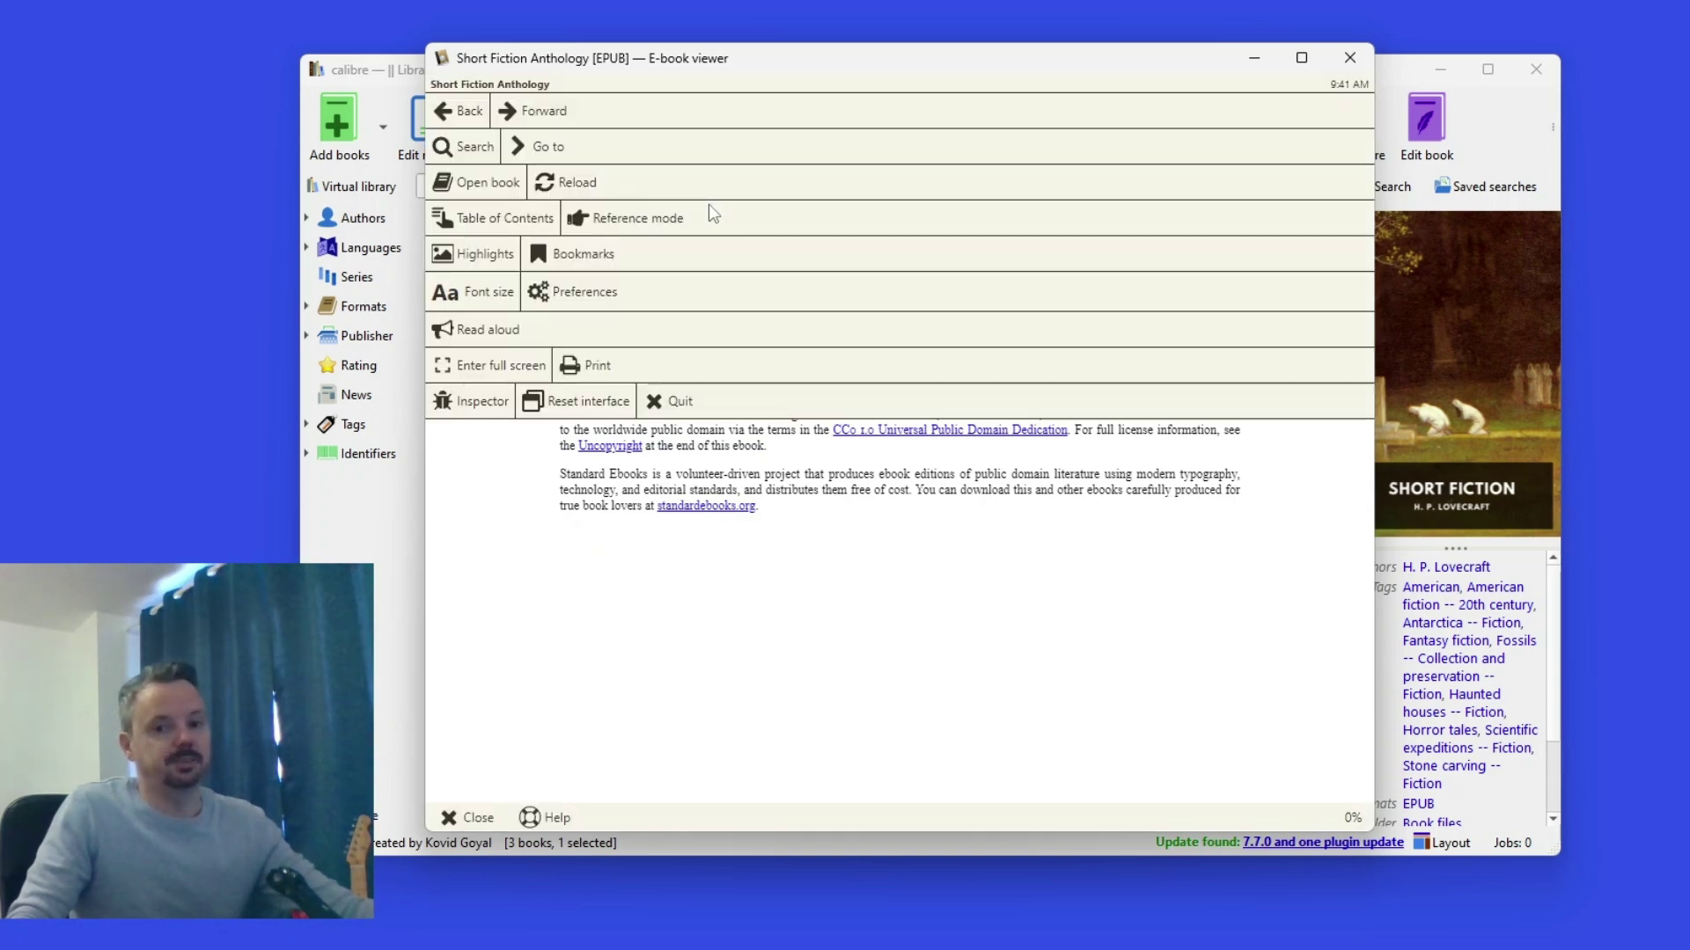
click(480, 220)
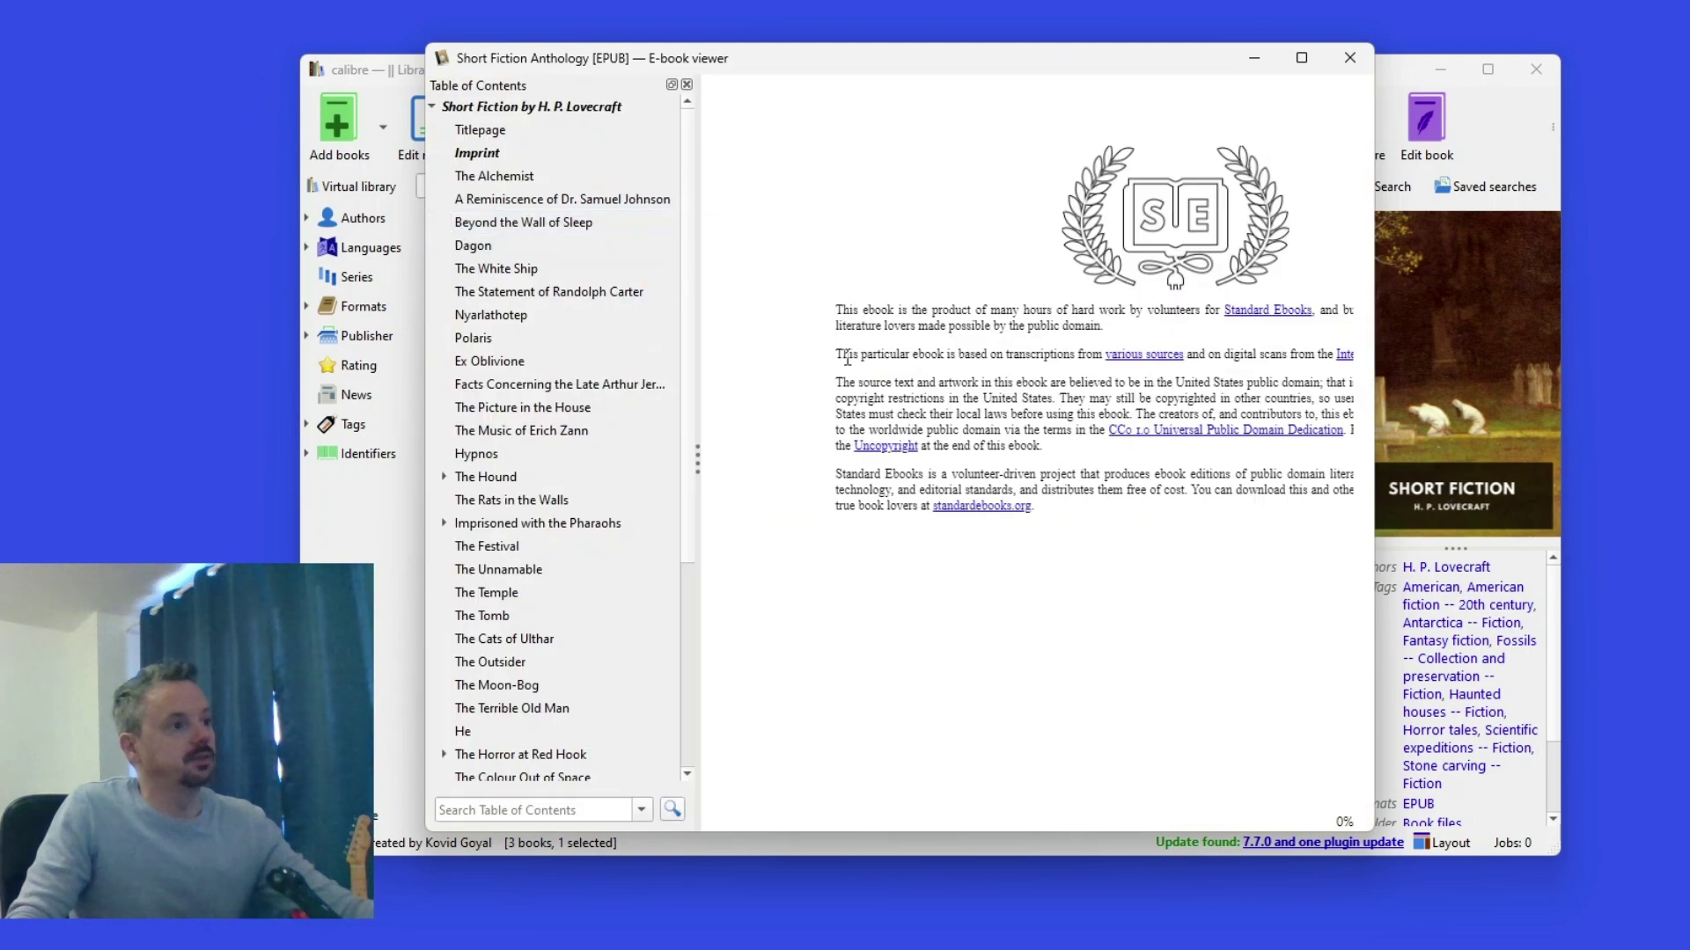
Collapse Short Fiction's chapter list, go to At the Mountains of Madness in the contents, and advance to its title page
click(432, 106)
click(464, 130)
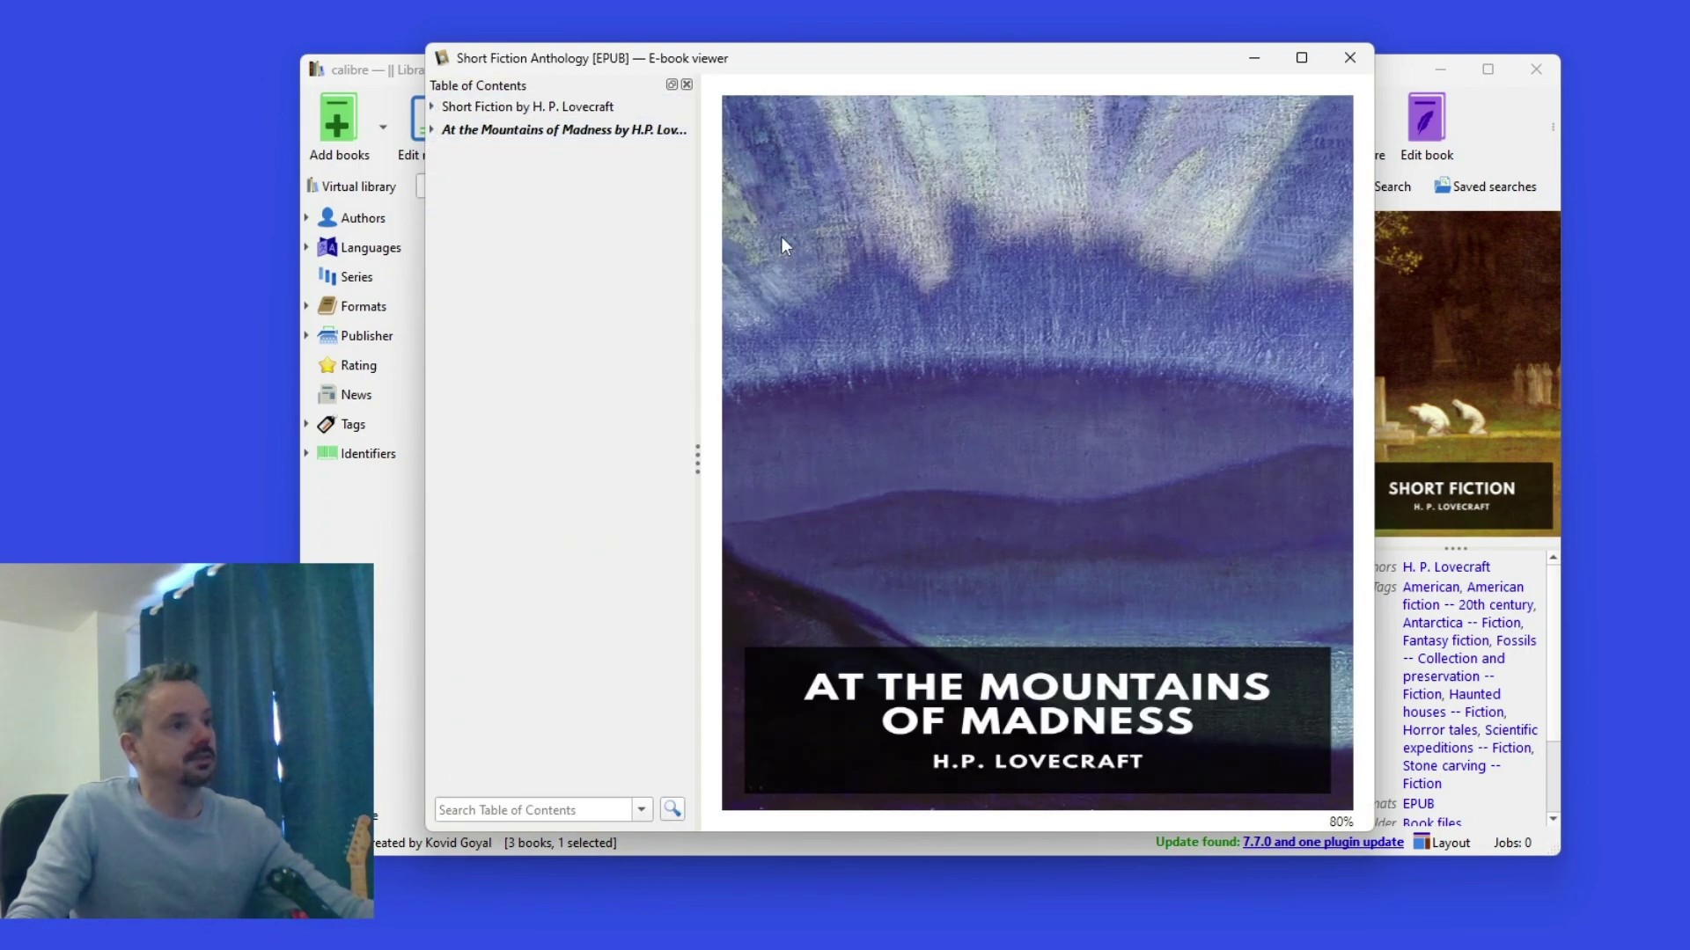
click(1078, 393)
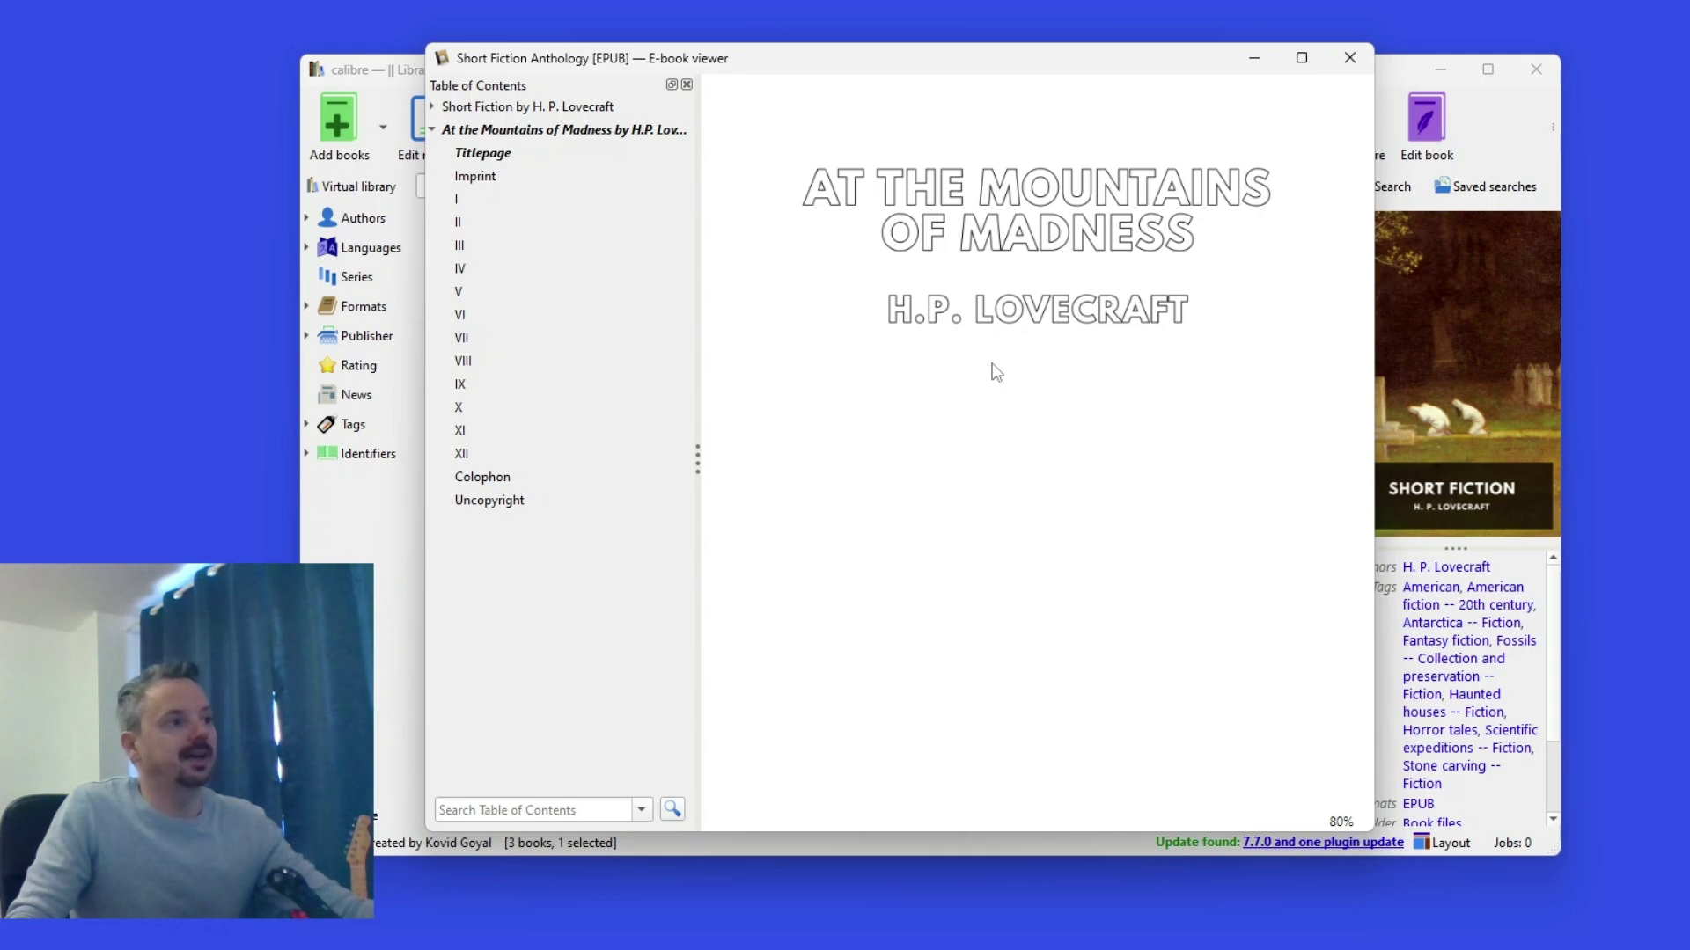